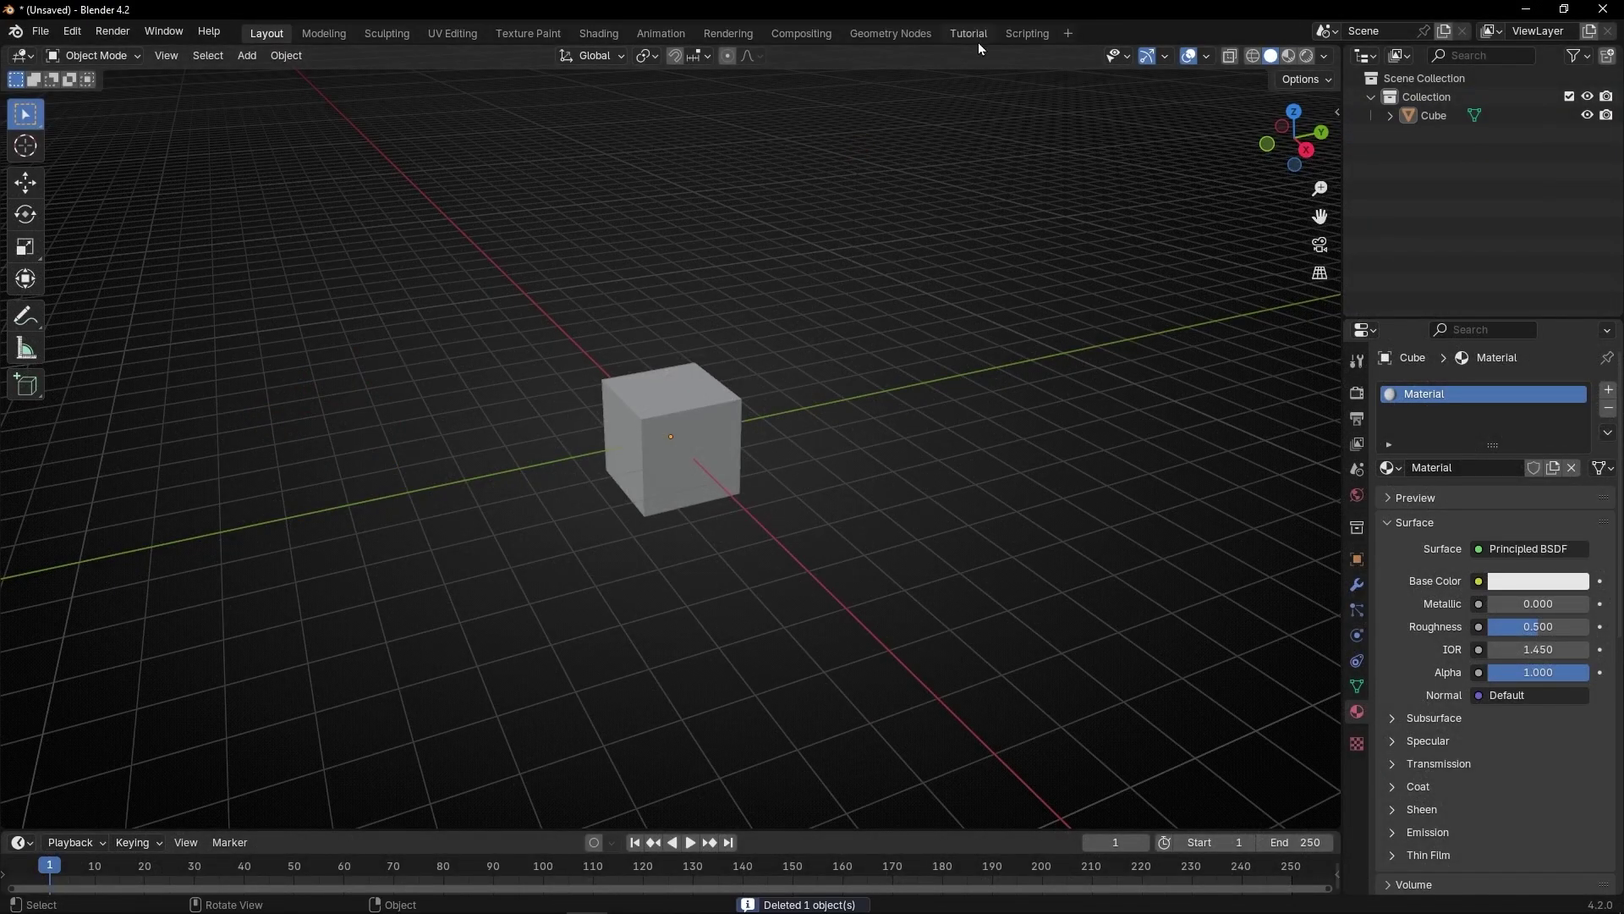
Switch to the Tutorial workspace and delete the Group Input node from the geometry node tree
click(975, 38)
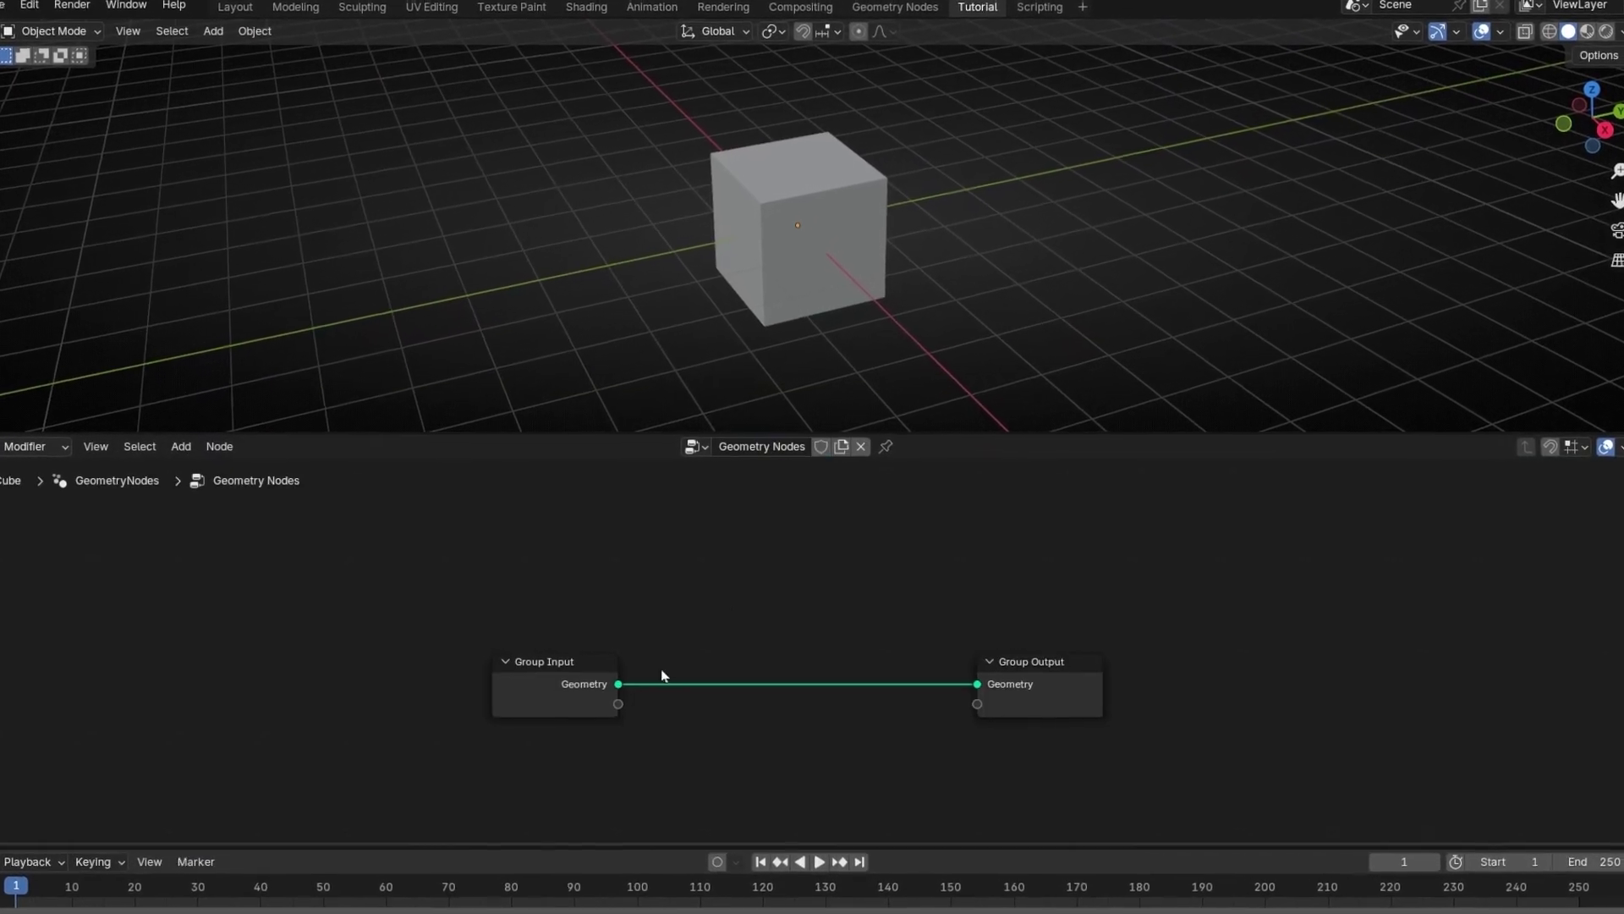
click(555, 699)
key(Delete)
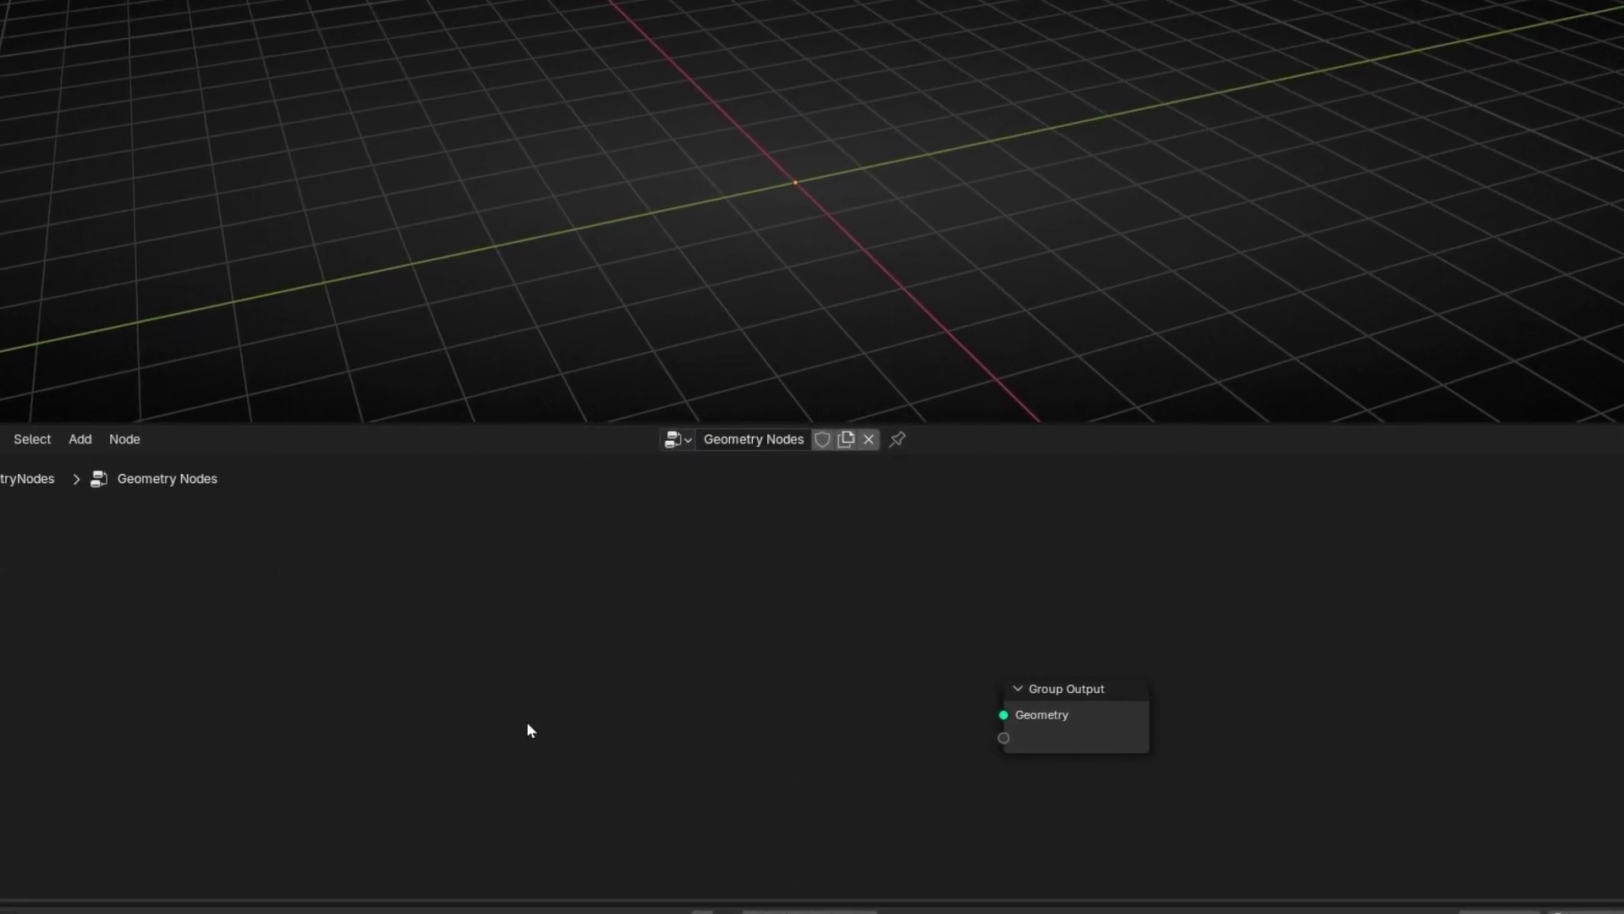
Add a Grid node and connect its mesh output to the Group Output geometry
key(shift+a)
text(grid)
key(Return)
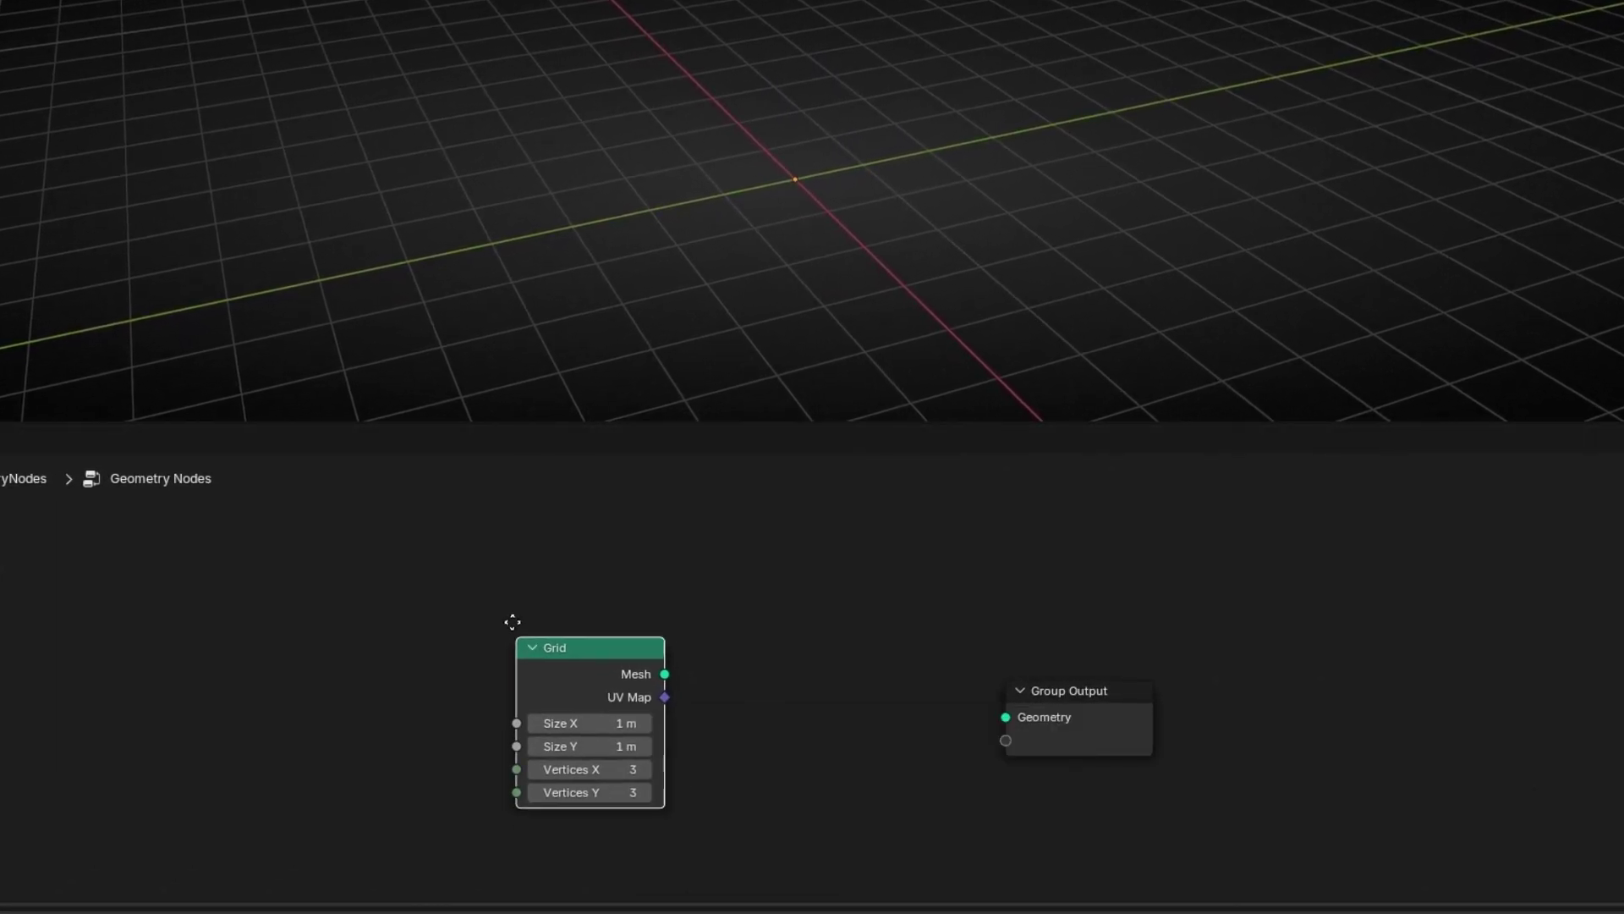
click(467, 567)
drag(627, 620, 1005, 717)
right_click(592, 909)
click(592, 912)
Set the Grid node's X and Y sizes to 9.5 m and its X and Y vertices to 50
scroll(775, 726, up, 5)
drag(477, 709, 664, 738)
drag(430, 614, 430, 694)
drag(1173, 747, 1170, 685)
drag(479, 677, 483, 663)
drag(479, 839, 652, 874)
scroll(929, 292, down, 1)
middle_drag(912, 293, 850, 293)
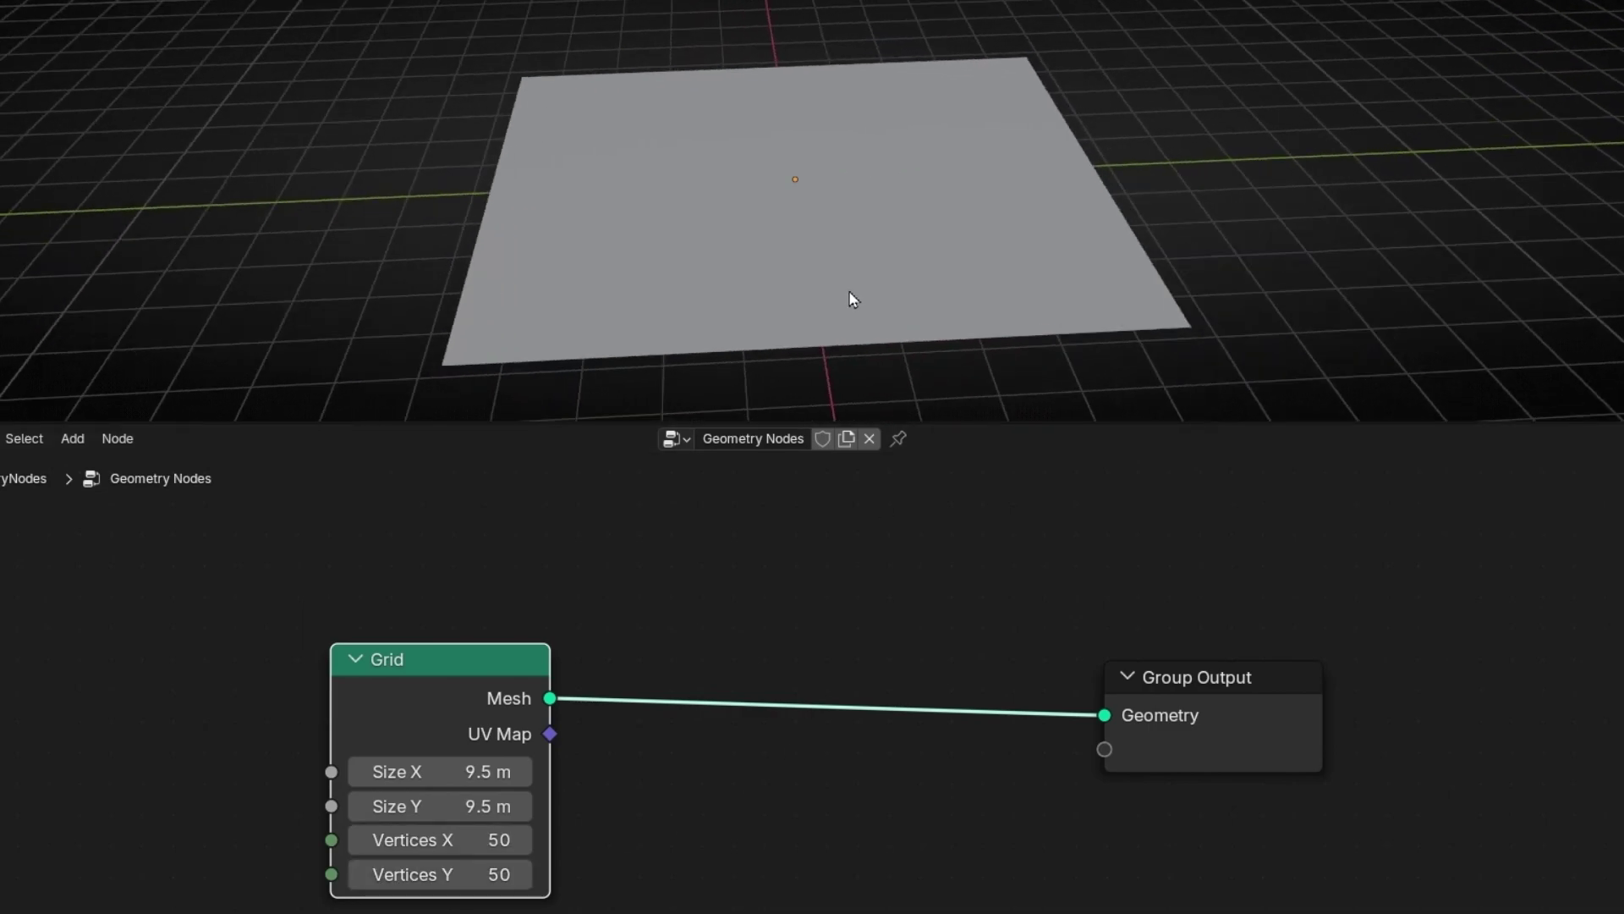
scroll(852, 243, up, 3)
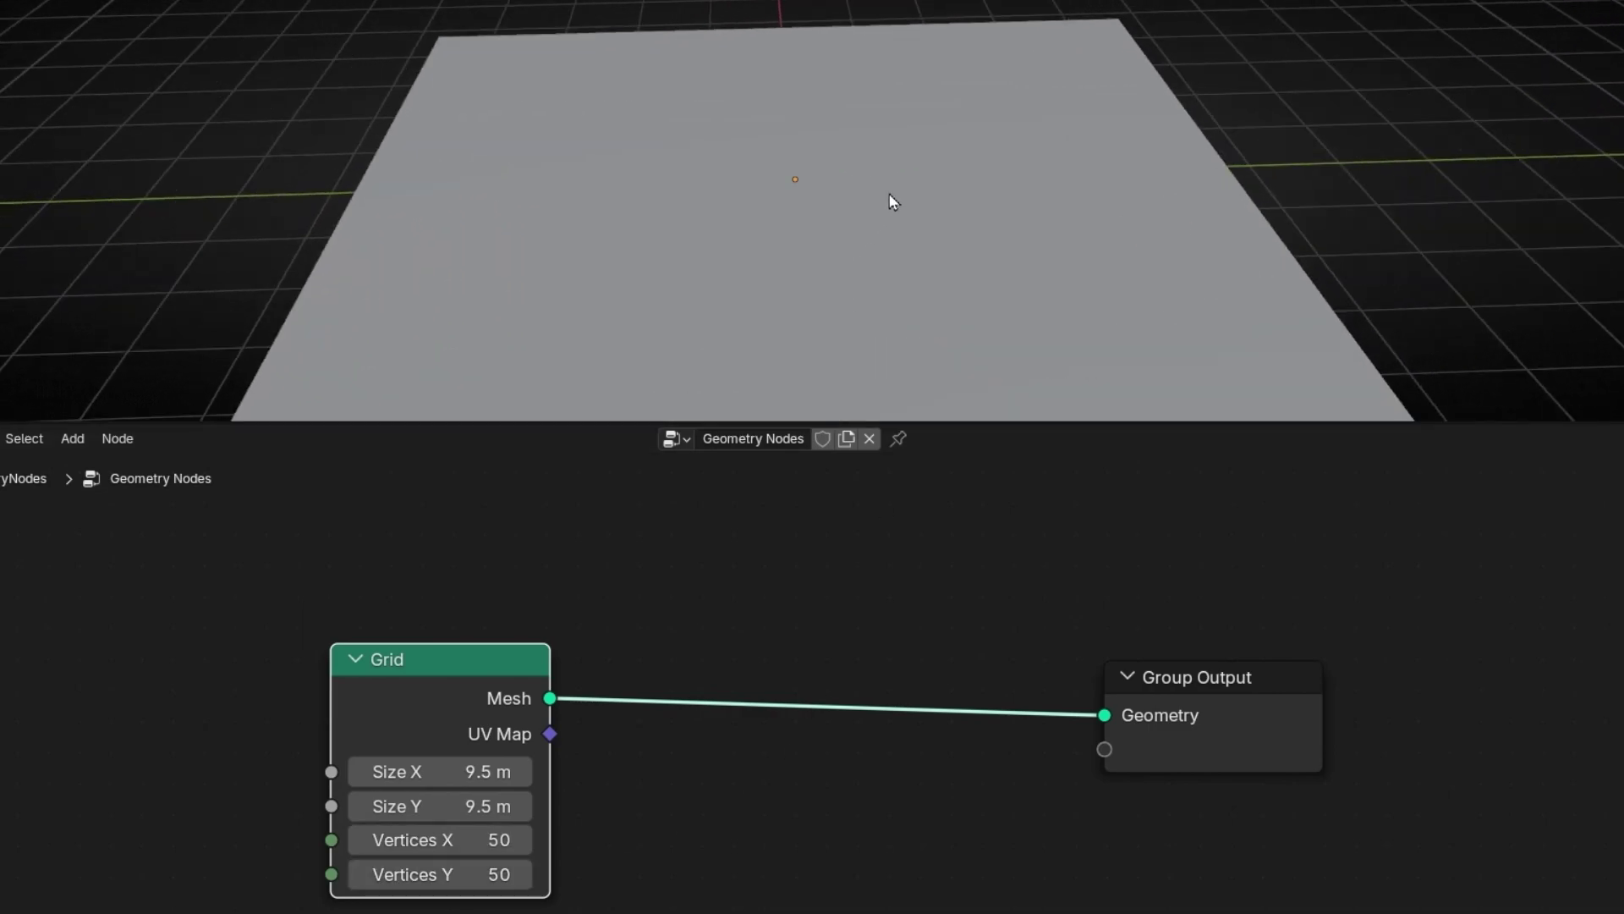
scroll(892, 201, down, 1)
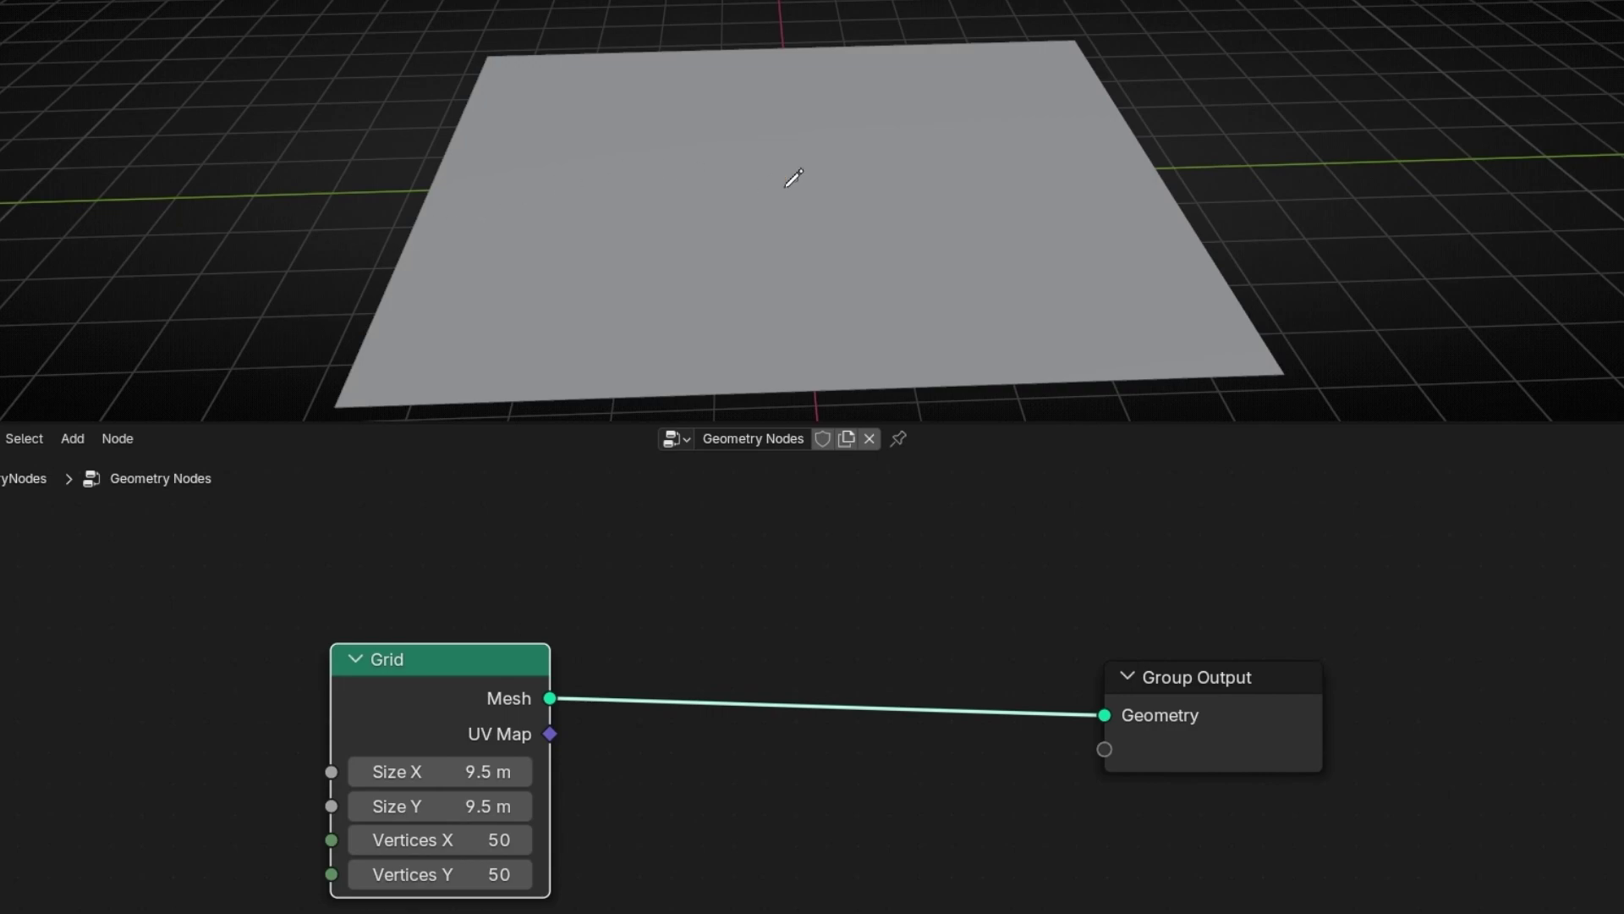
Annotate arrows pointing outward from the plane's centre to both sides along the Y axis, and erase them
drag(456, 186, 332, 155)
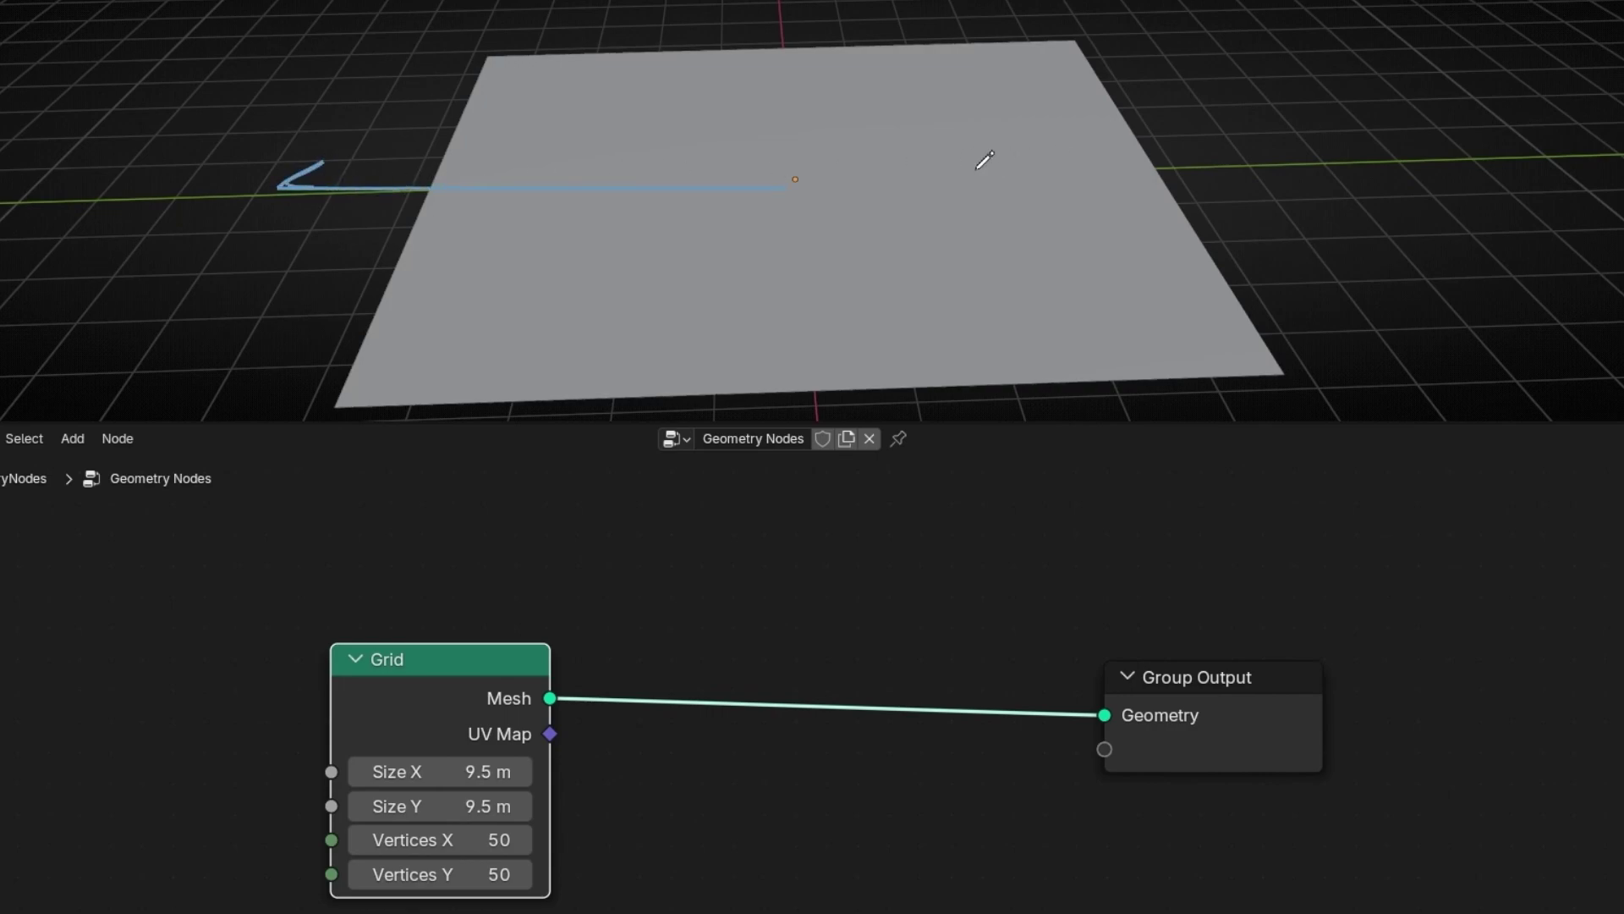
mouse_move(972, 161)
mouse_down()
mouse_move(1273, 152)
mouse_move(1208, 190)
mouse_up()
mouse_move(1290, 172)
right_down()
mouse_move(727, 264)
mouse_move(234, 181)
right_up()
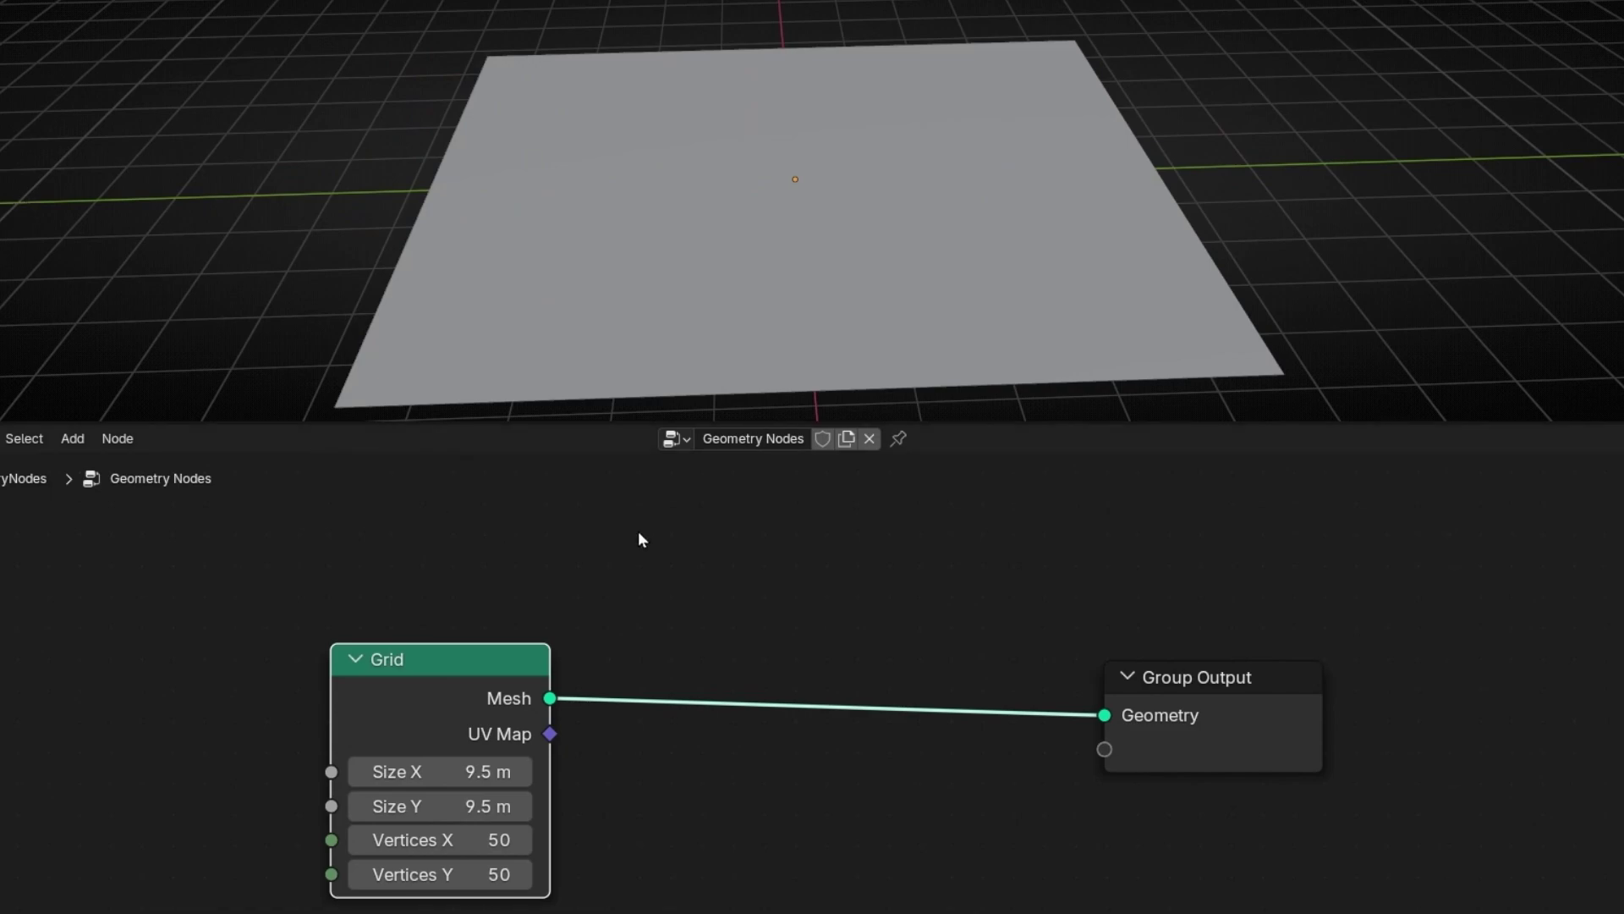
Insert a Delete Geometry node between Grid and Group Output and space the nodes apart
key(shift+a)
text(del)
key(Return)
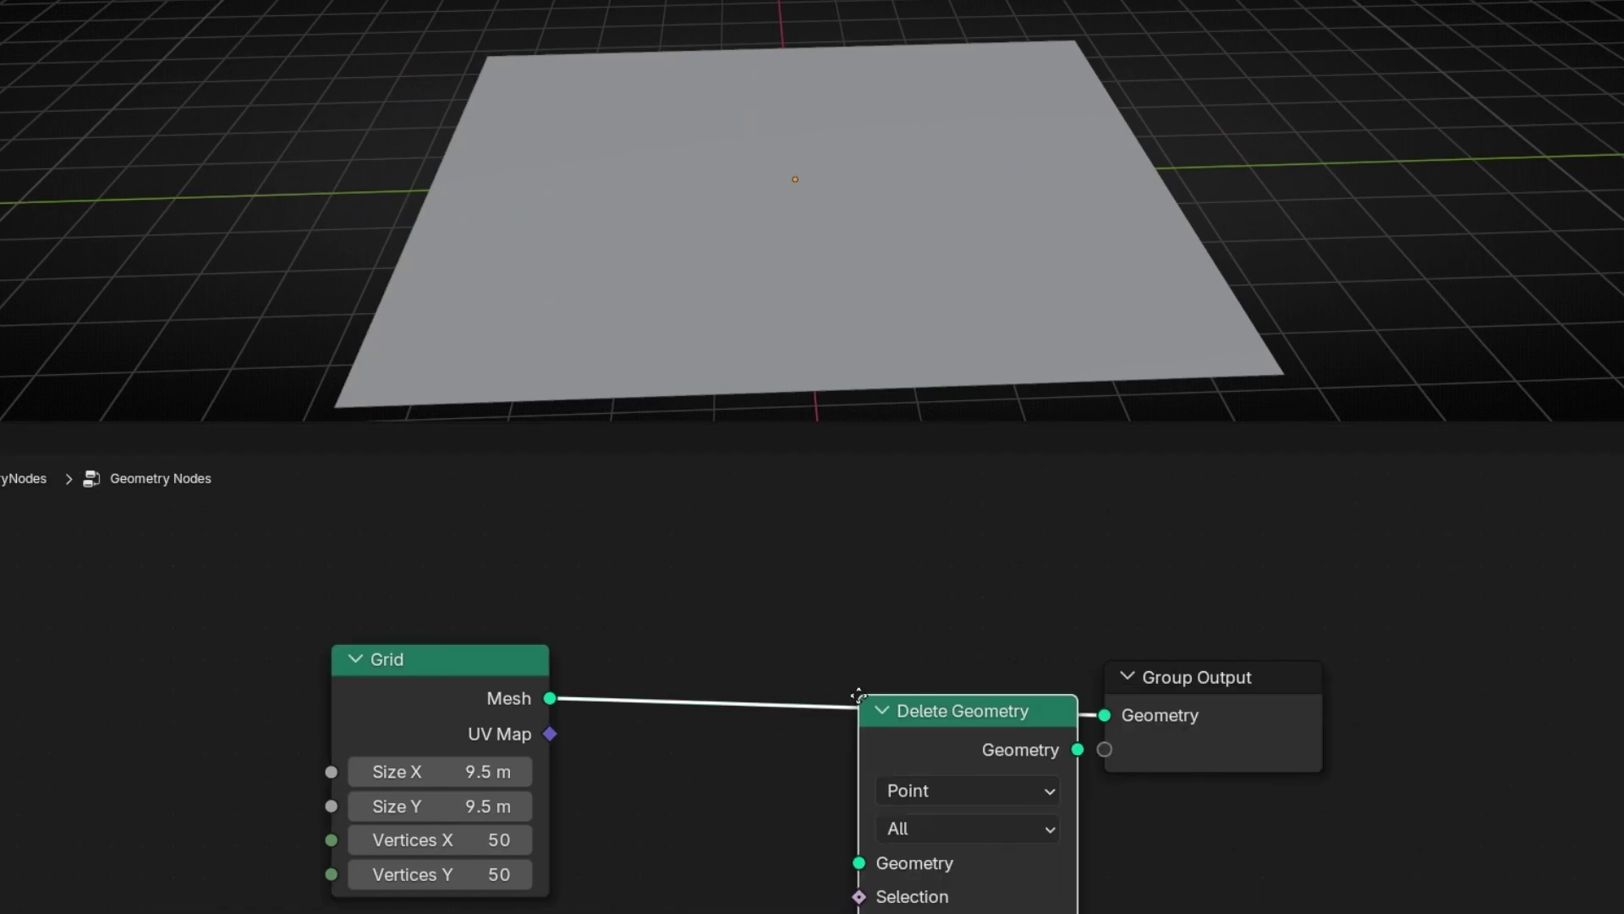
click(824, 633)
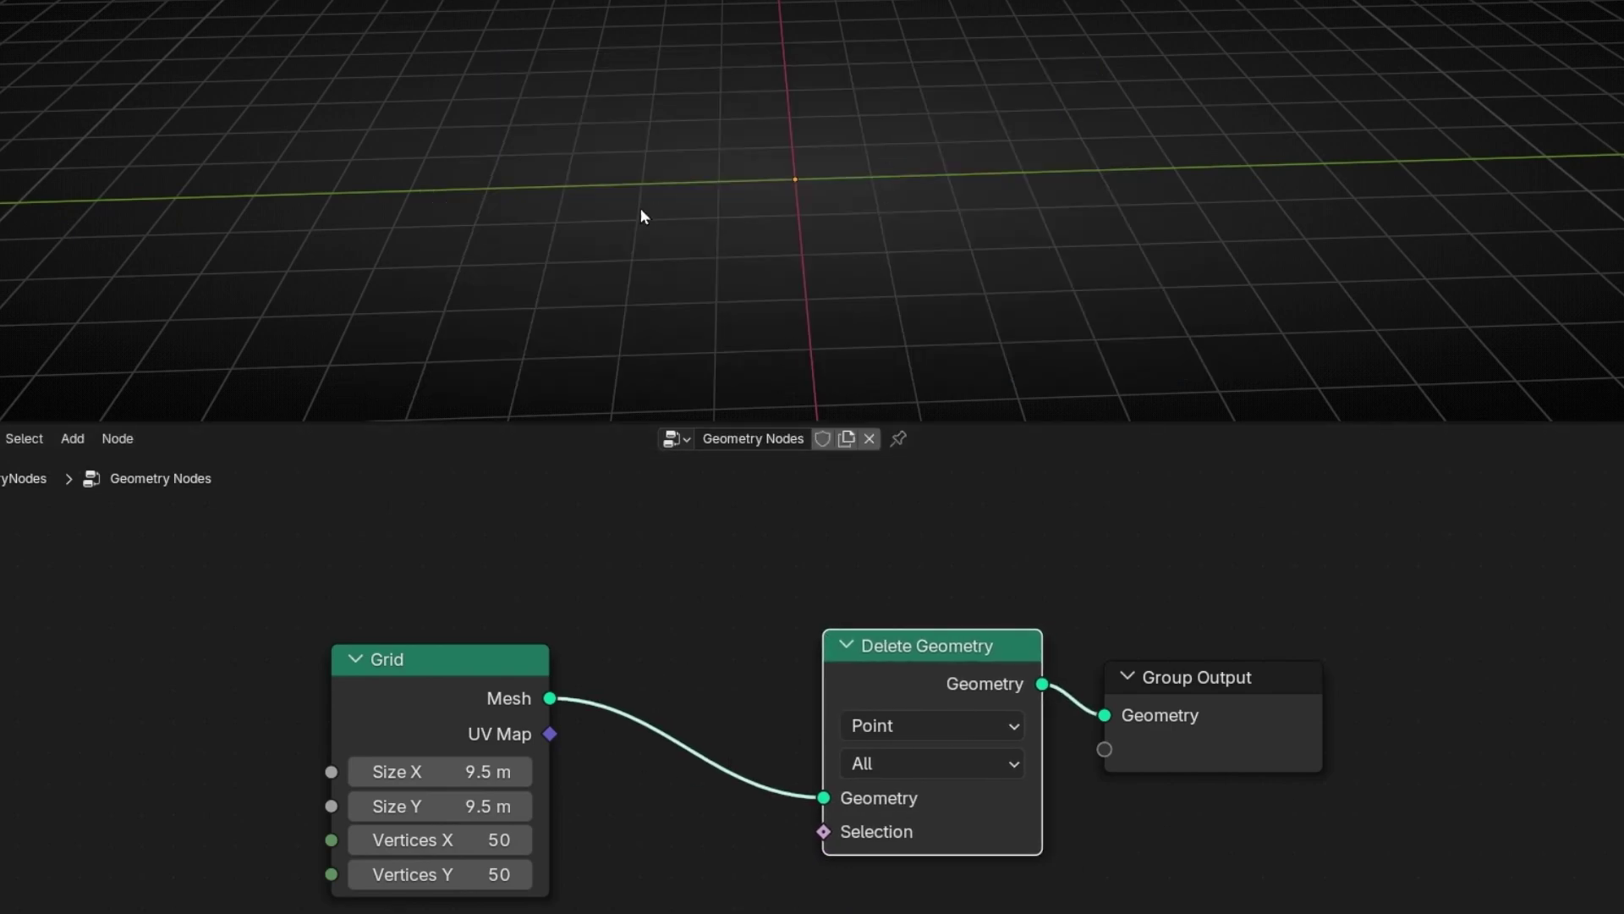
middle_drag(742, 836, 776, 743)
drag(505, 599, 538, 547)
drag(1256, 622, 1400, 621)
middle_drag(880, 837, 1008, 847)
drag(726, 577, 693, 562)
Add a Math node set to Greater Than and connect its value to the Delete Geometry selection
key(shift+a)
text(math)
key(Return)
click(687, 772)
middle_drag(1114, 864, 1114, 786)
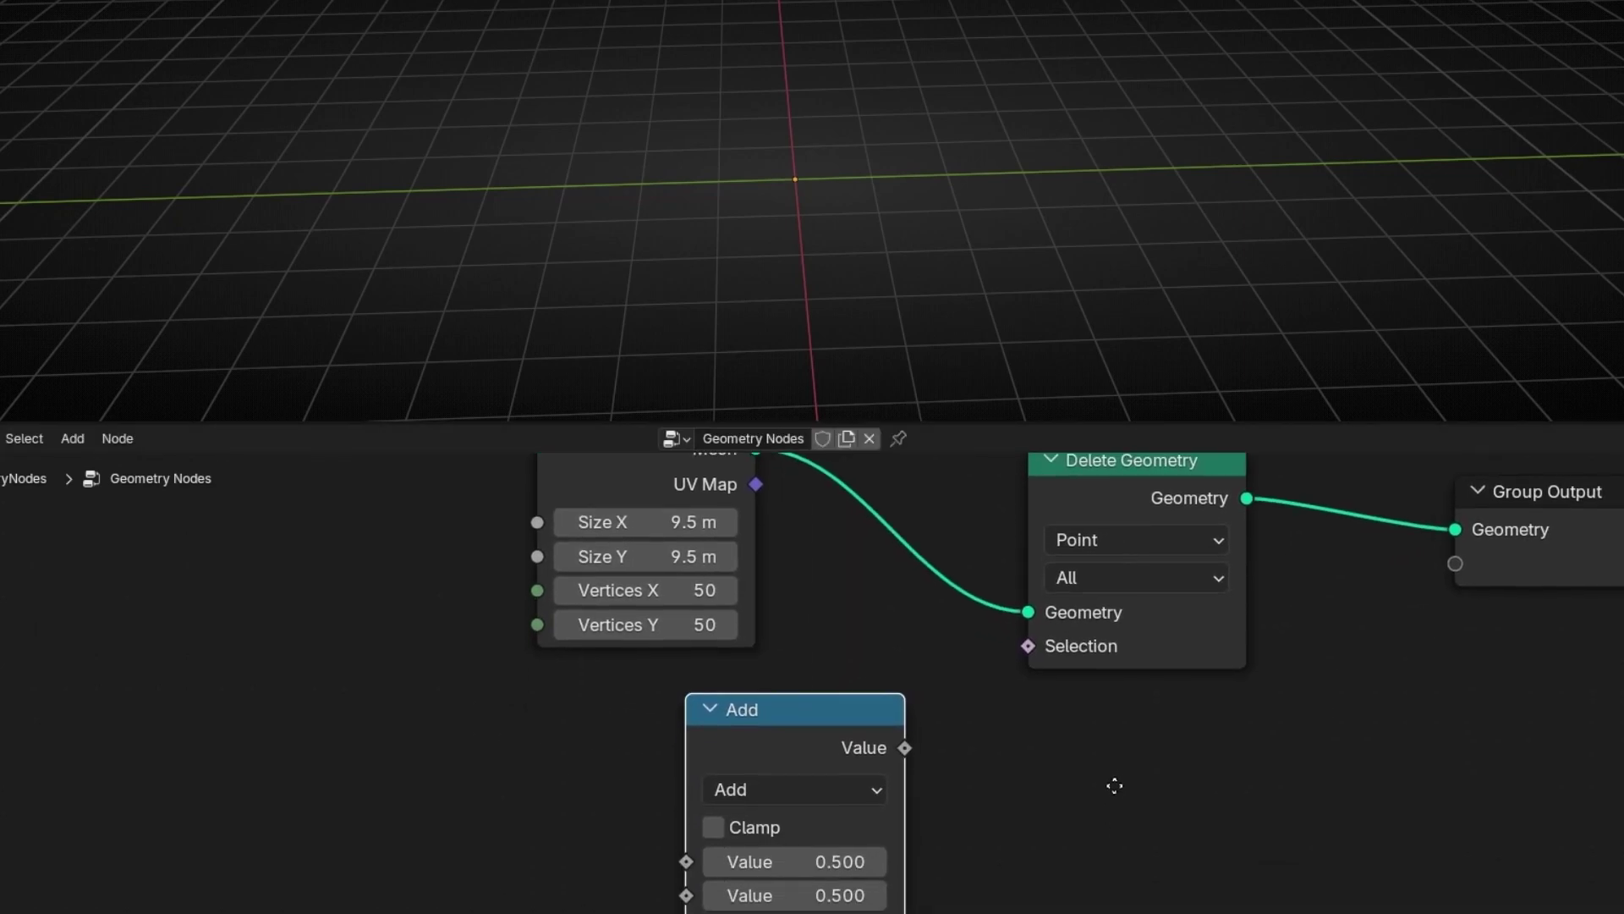
click(850, 789)
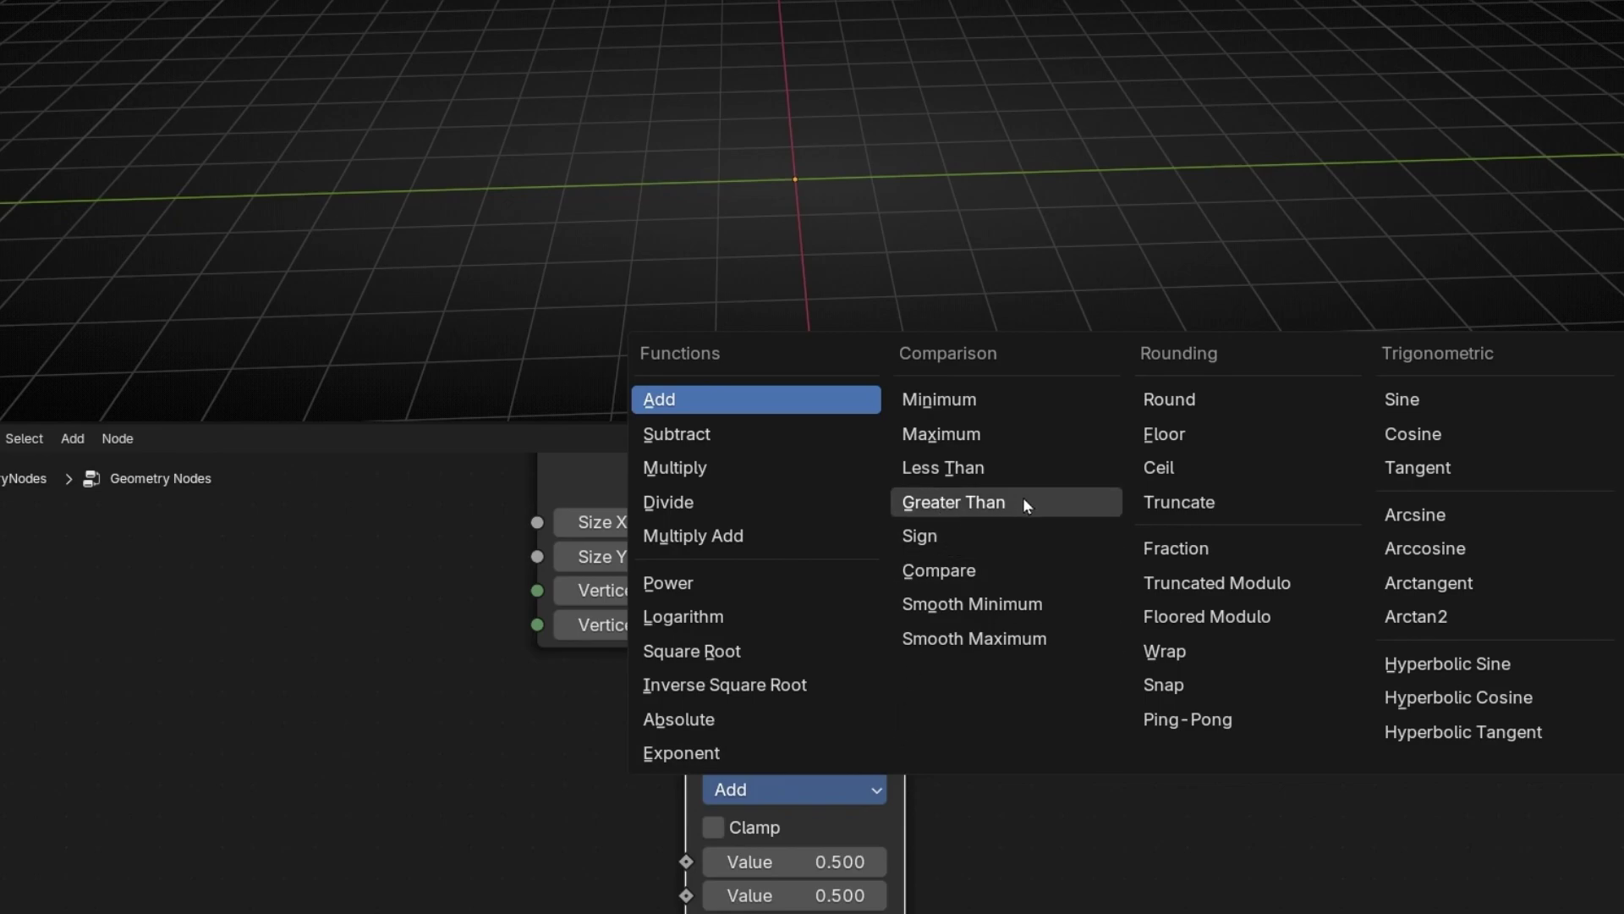
click(965, 501)
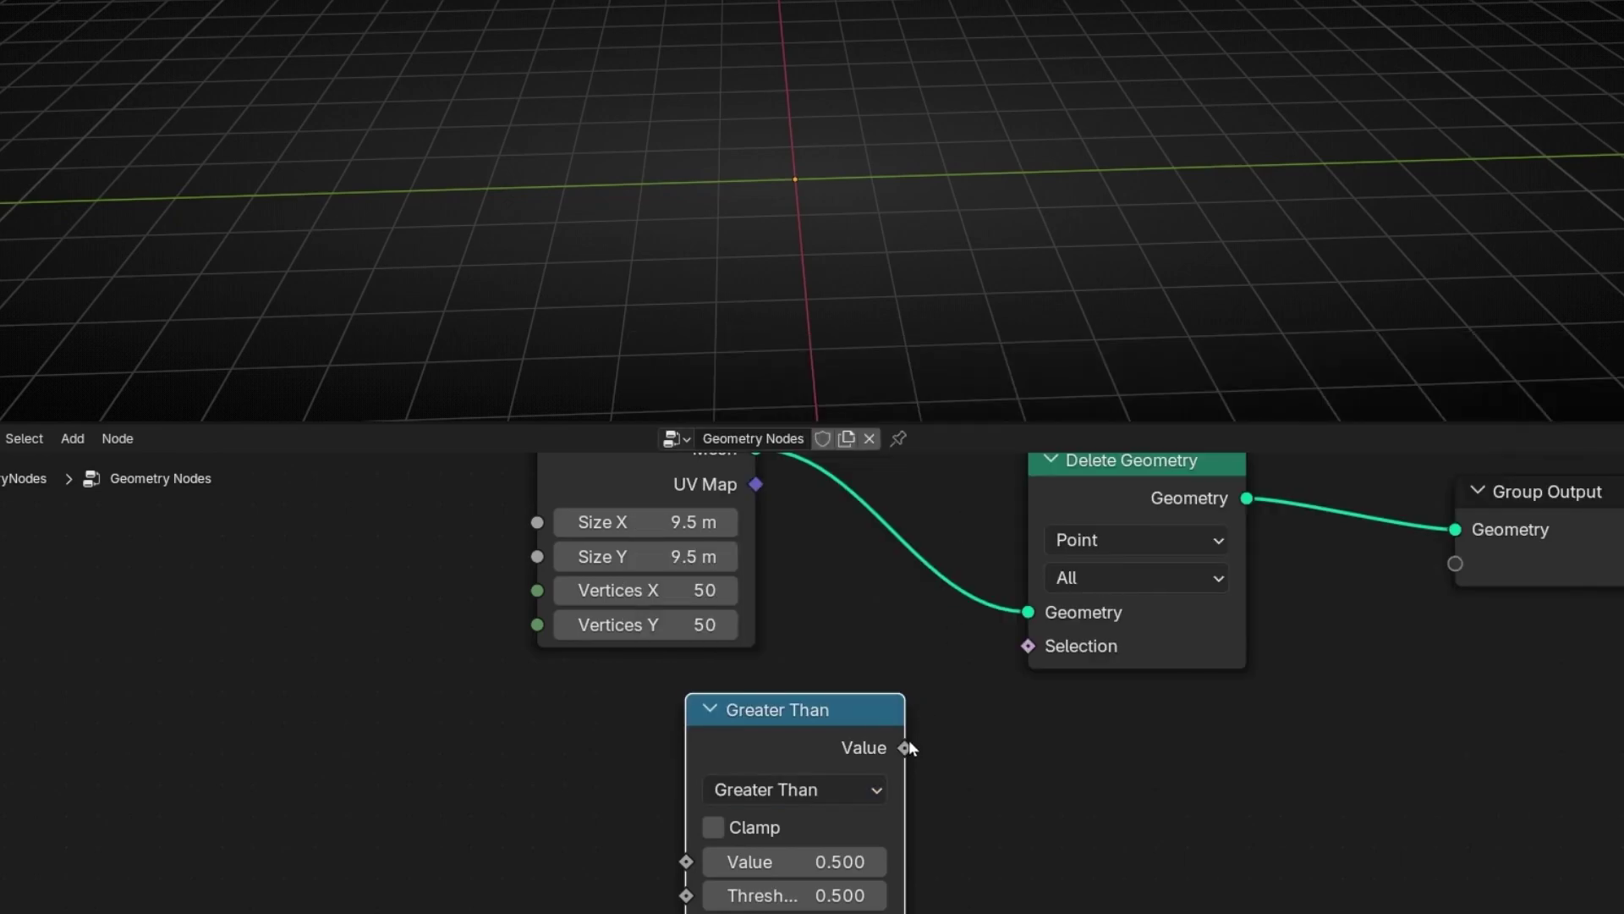
drag(905, 747, 1027, 647)
Add a Vector Math node beside the Greater Than node and set its operation to Length
drag(687, 861, 458, 860)
text(vector ma)
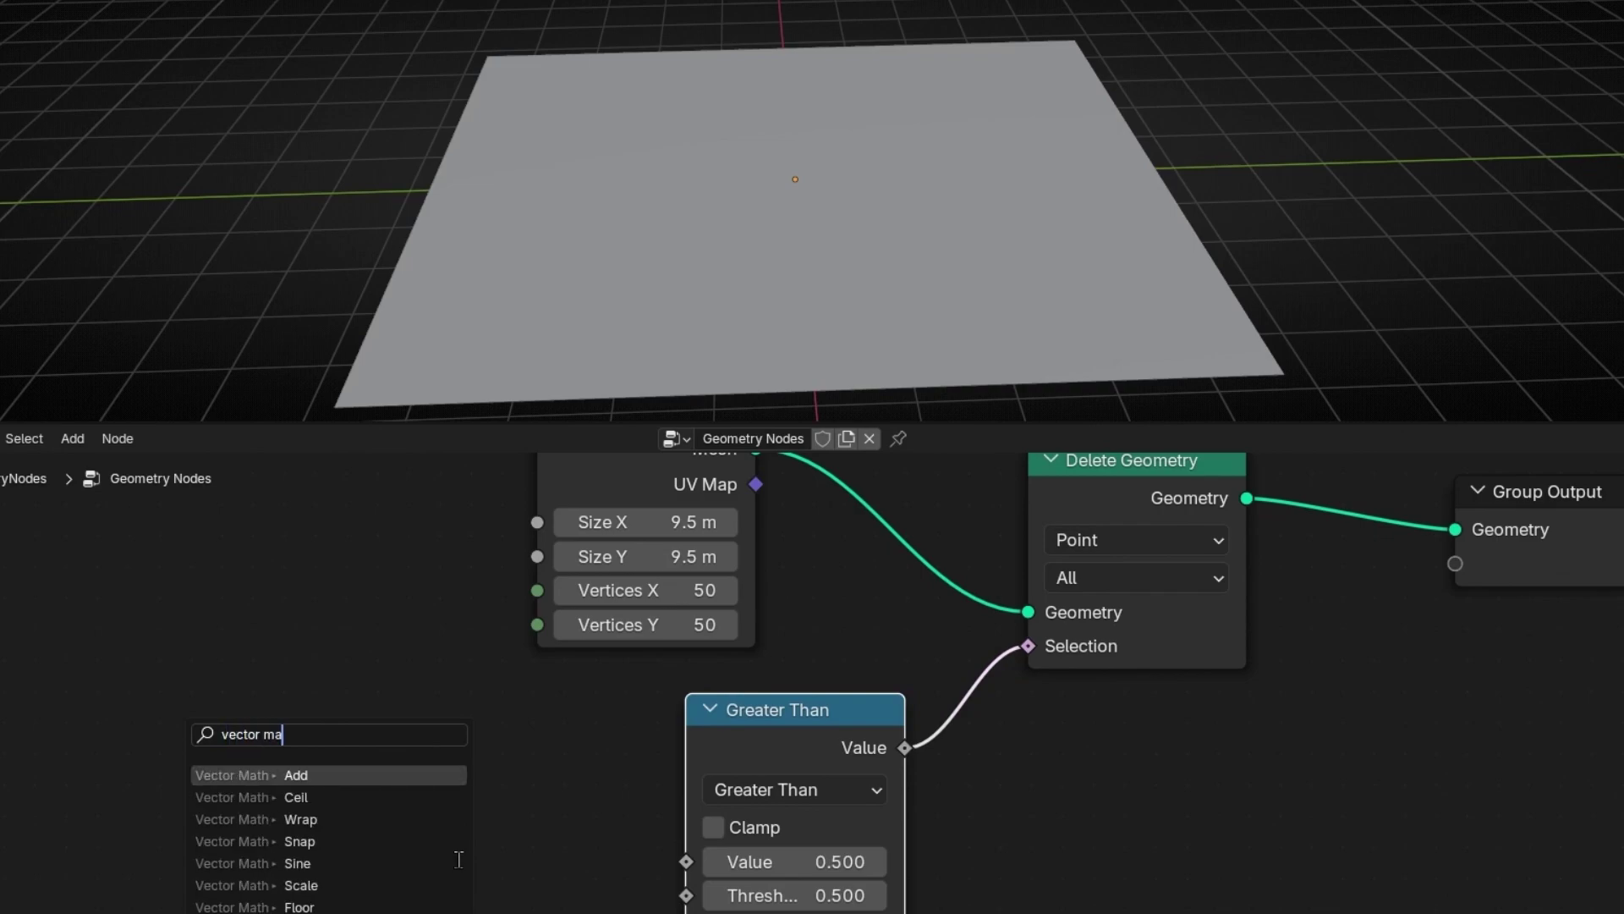
key(Return)
click(614, 742)
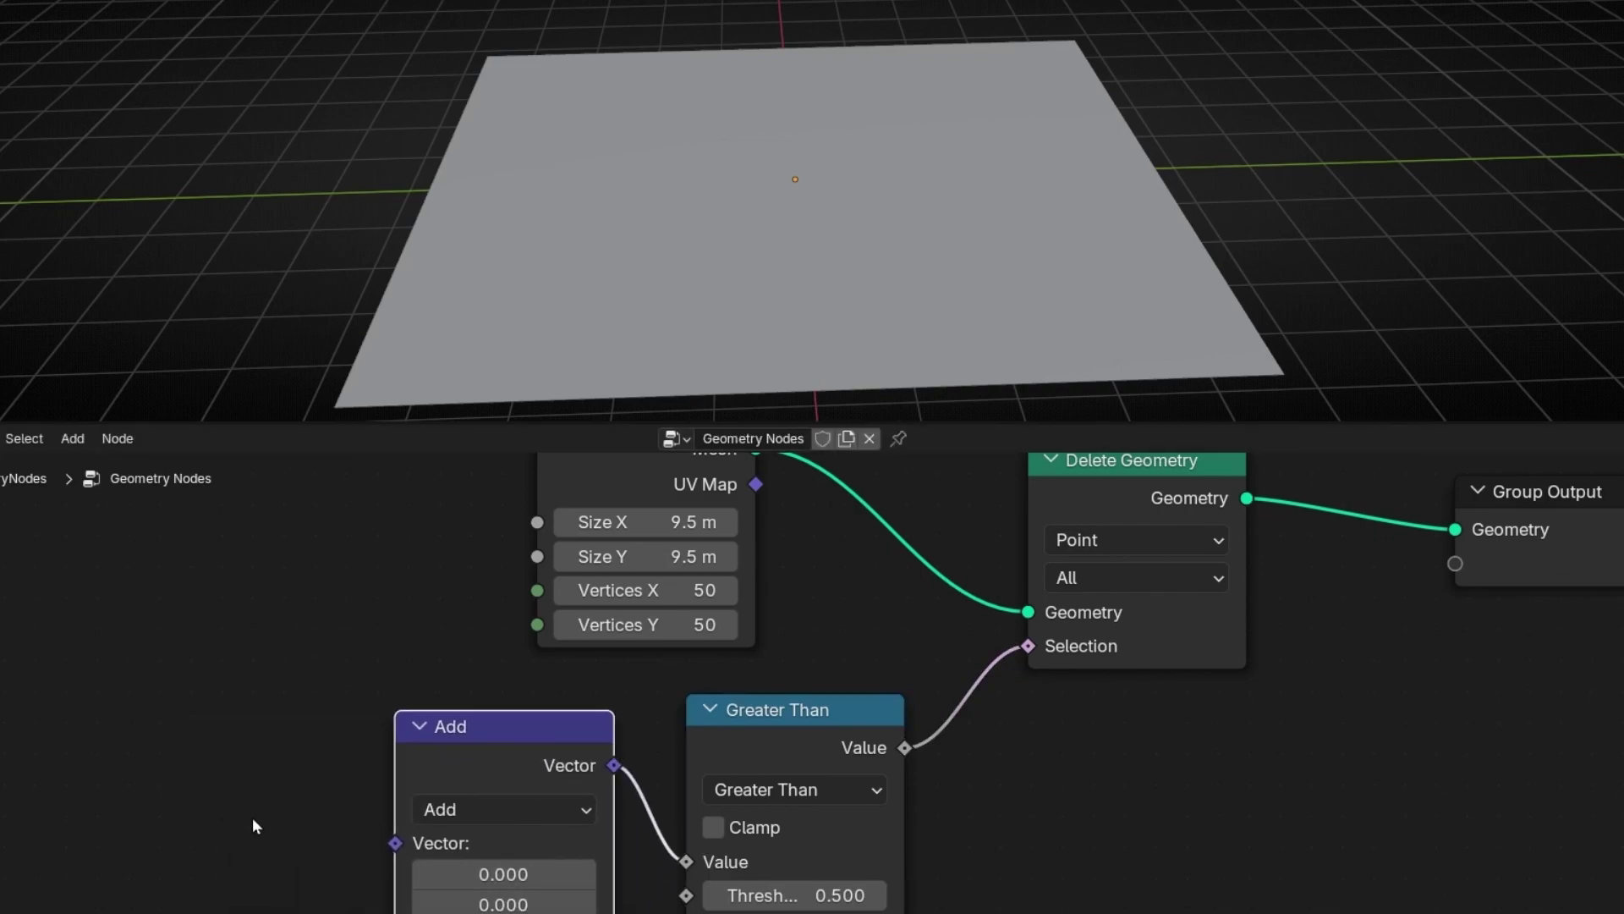
middle_drag(252, 817, 449, 729)
click(505, 745)
click(504, 671)
Add a Position node feeding the Length node's vector input
drag(566, 773, 89, 774)
text(posi)
key(Return)
click(351, 766)
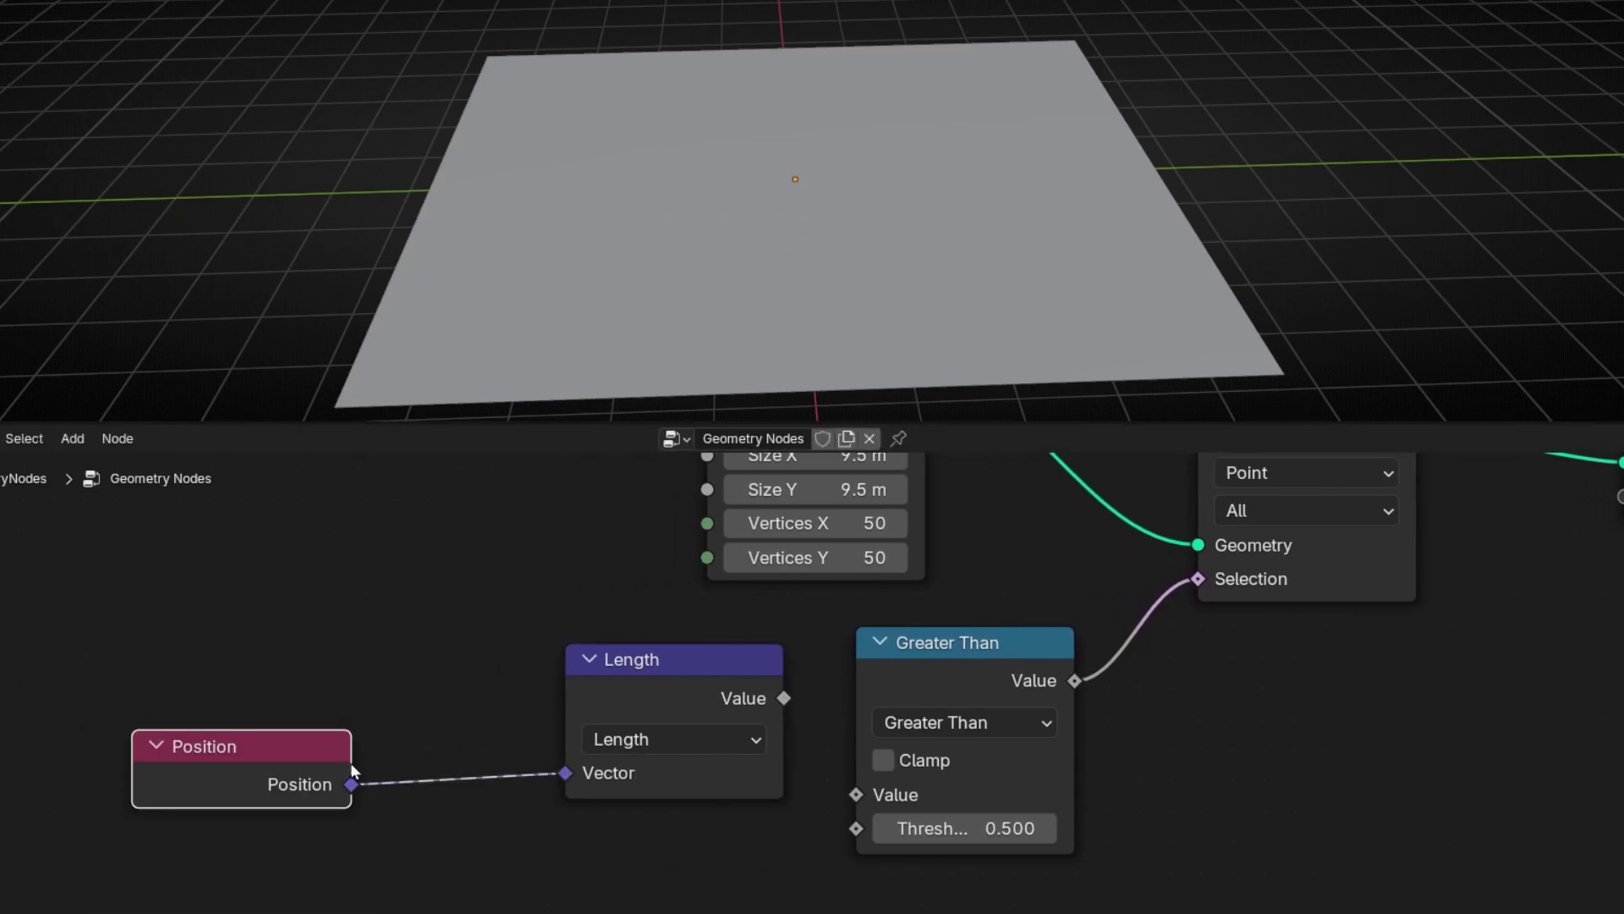
Connect the Length value to the Greater Than node's value input and rearrange the Length and Position nodes
drag(783, 699, 855, 793)
drag(702, 688, 702, 722)
drag(318, 749, 476, 759)
middle_drag(760, 667, 557, 797)
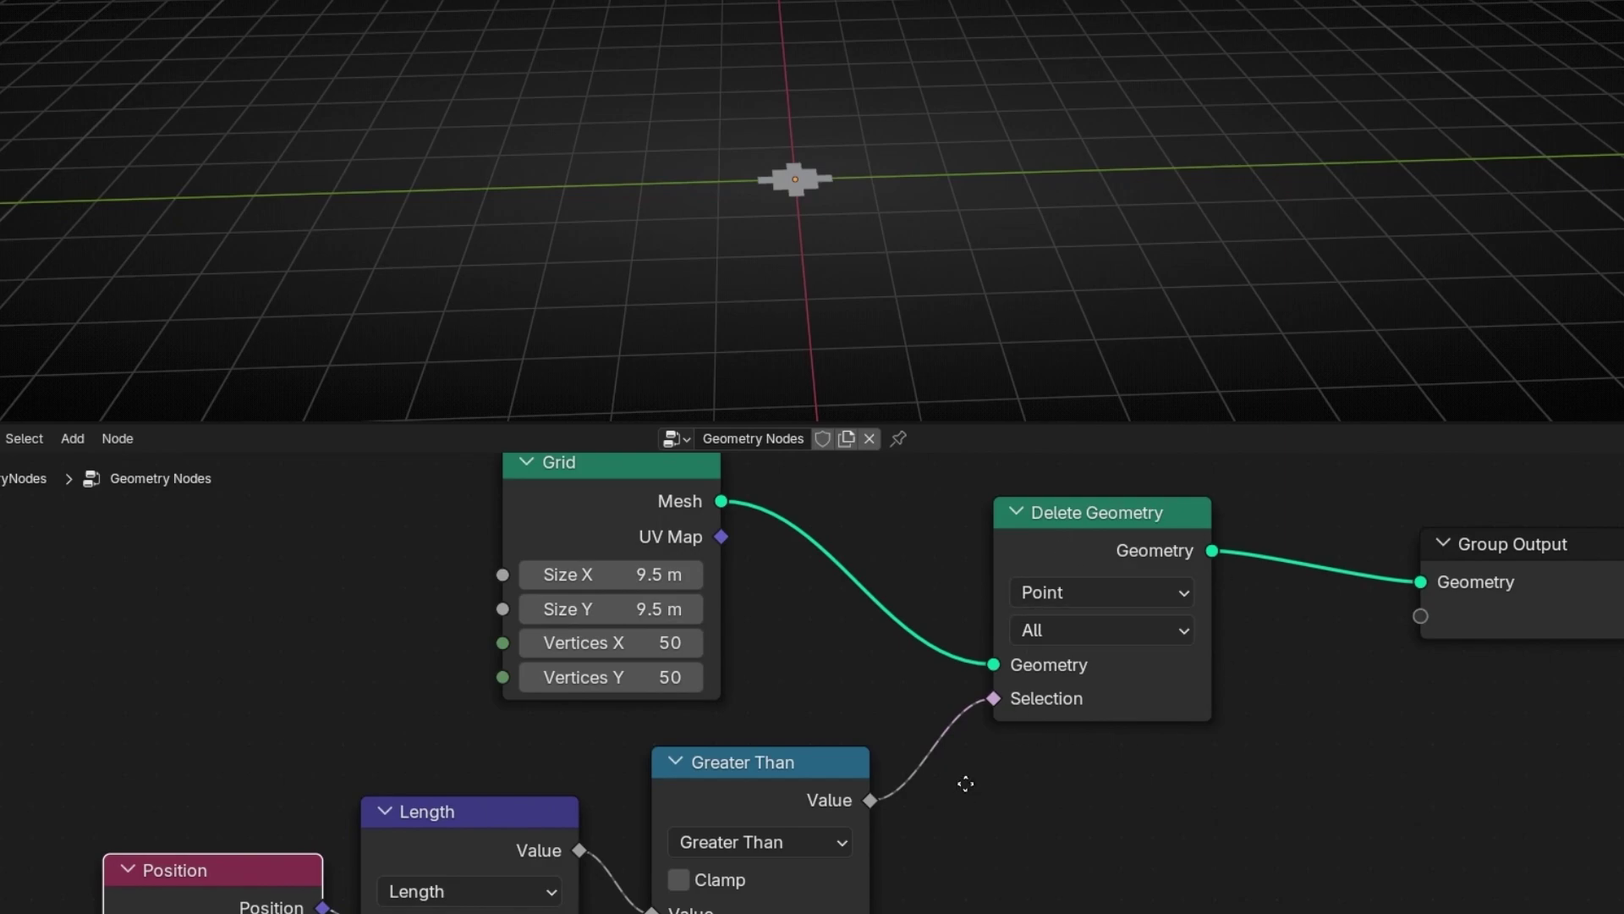
middle_drag(965, 783, 1039, 714)
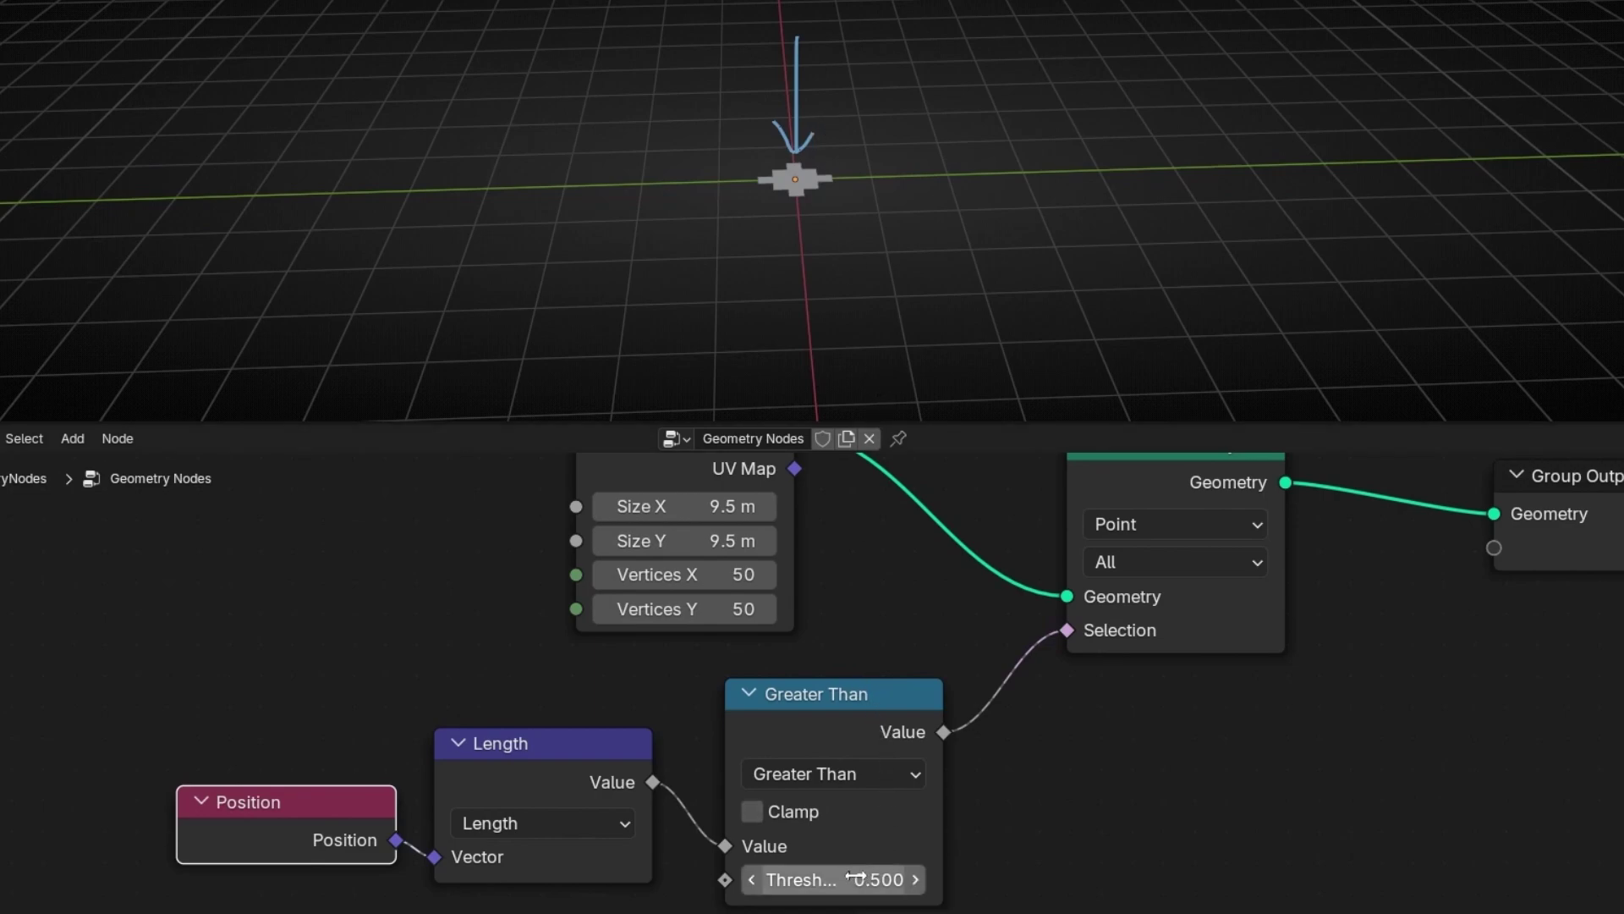
Raise the Math node's threshold to 3.22 and change its operation to Less Than
drag(856, 877, 1419, 877)
click(864, 771)
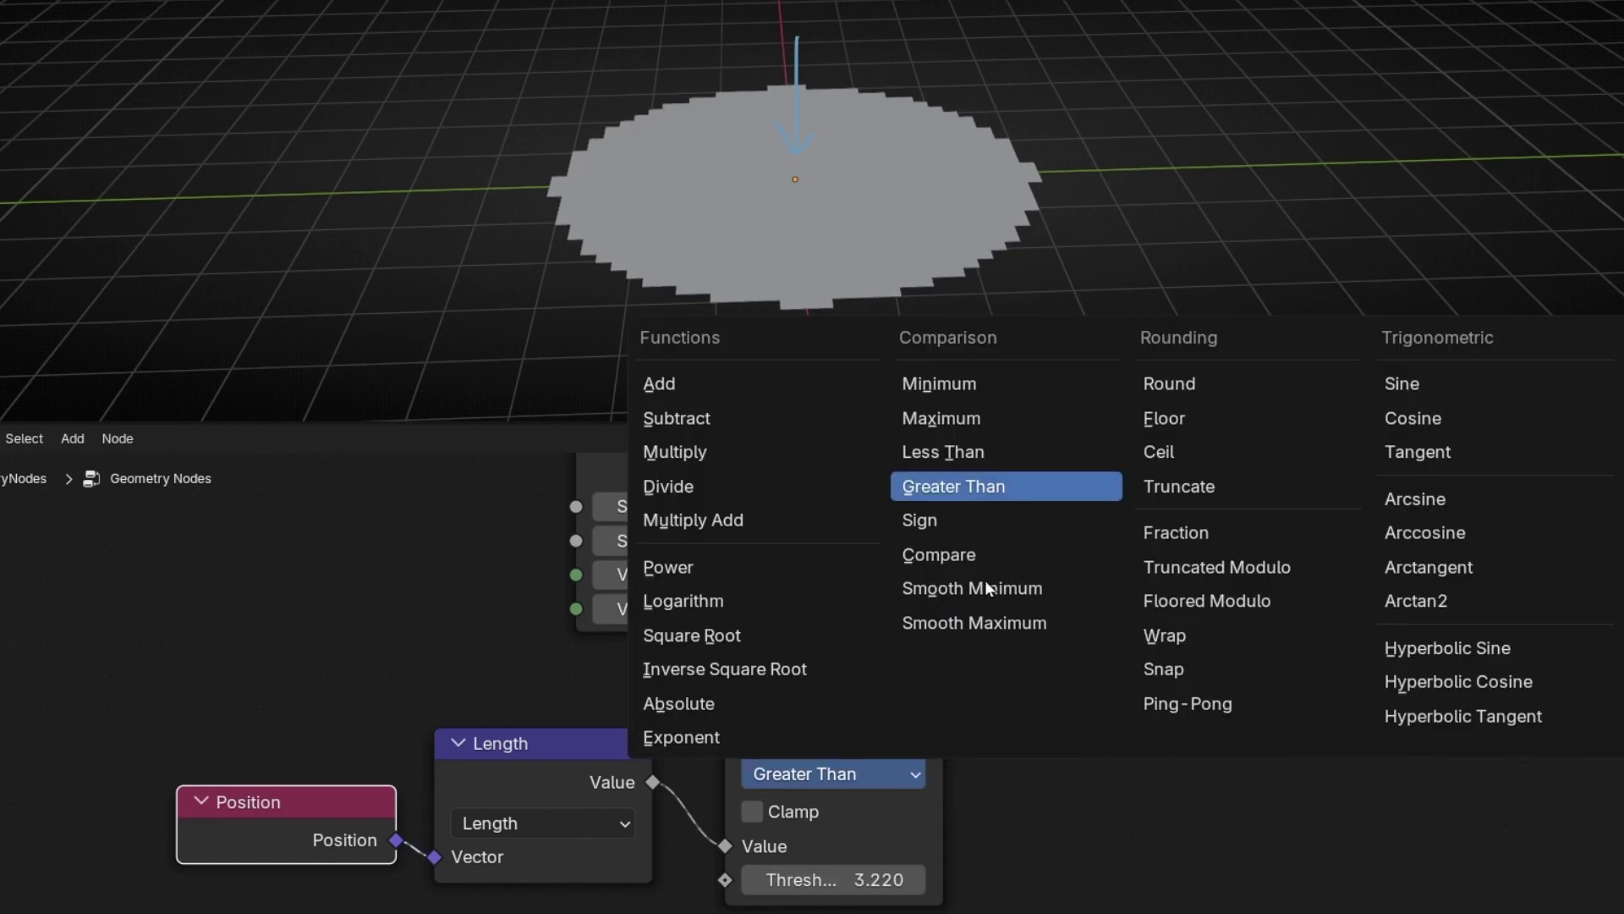
click(995, 450)
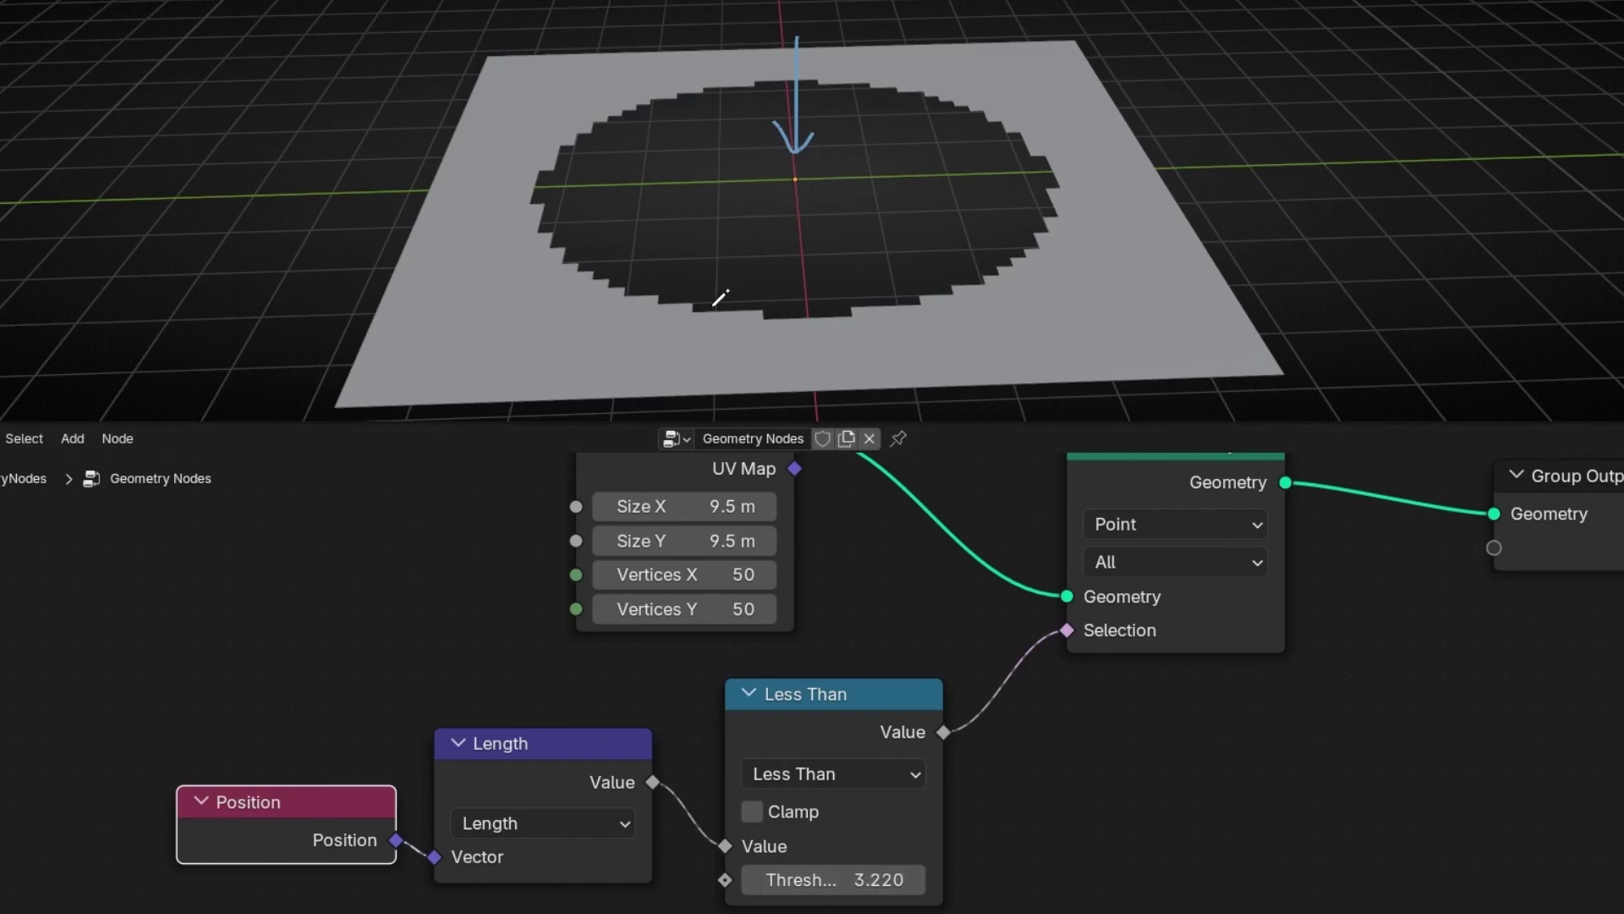
Set the Less Than threshold to 3
click(841, 871)
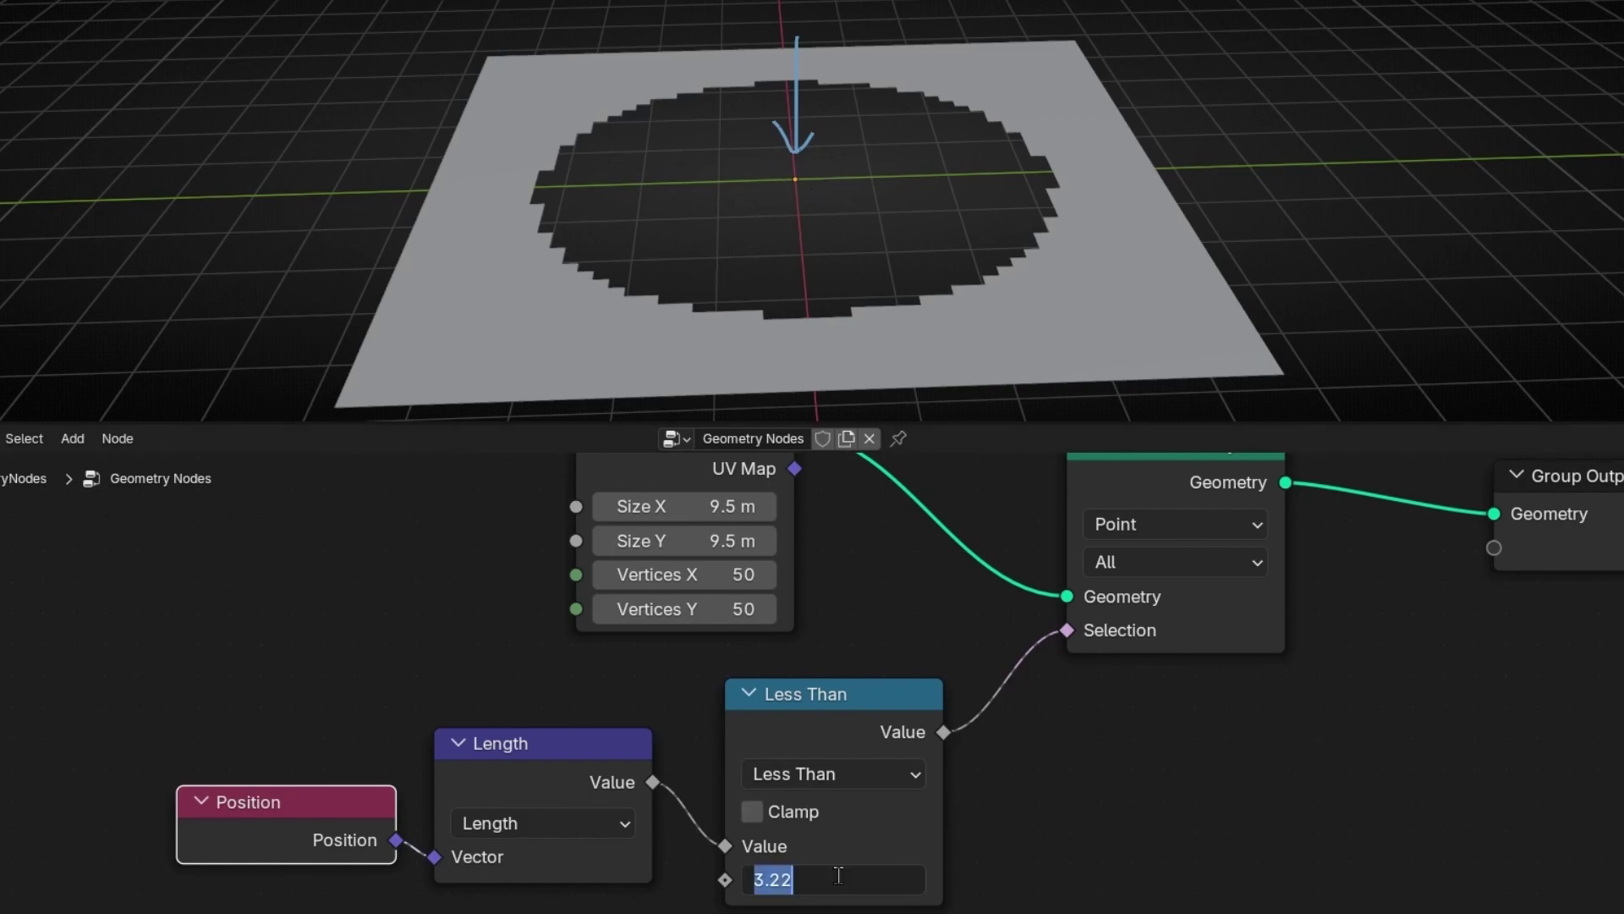
text(3)
key(Return)
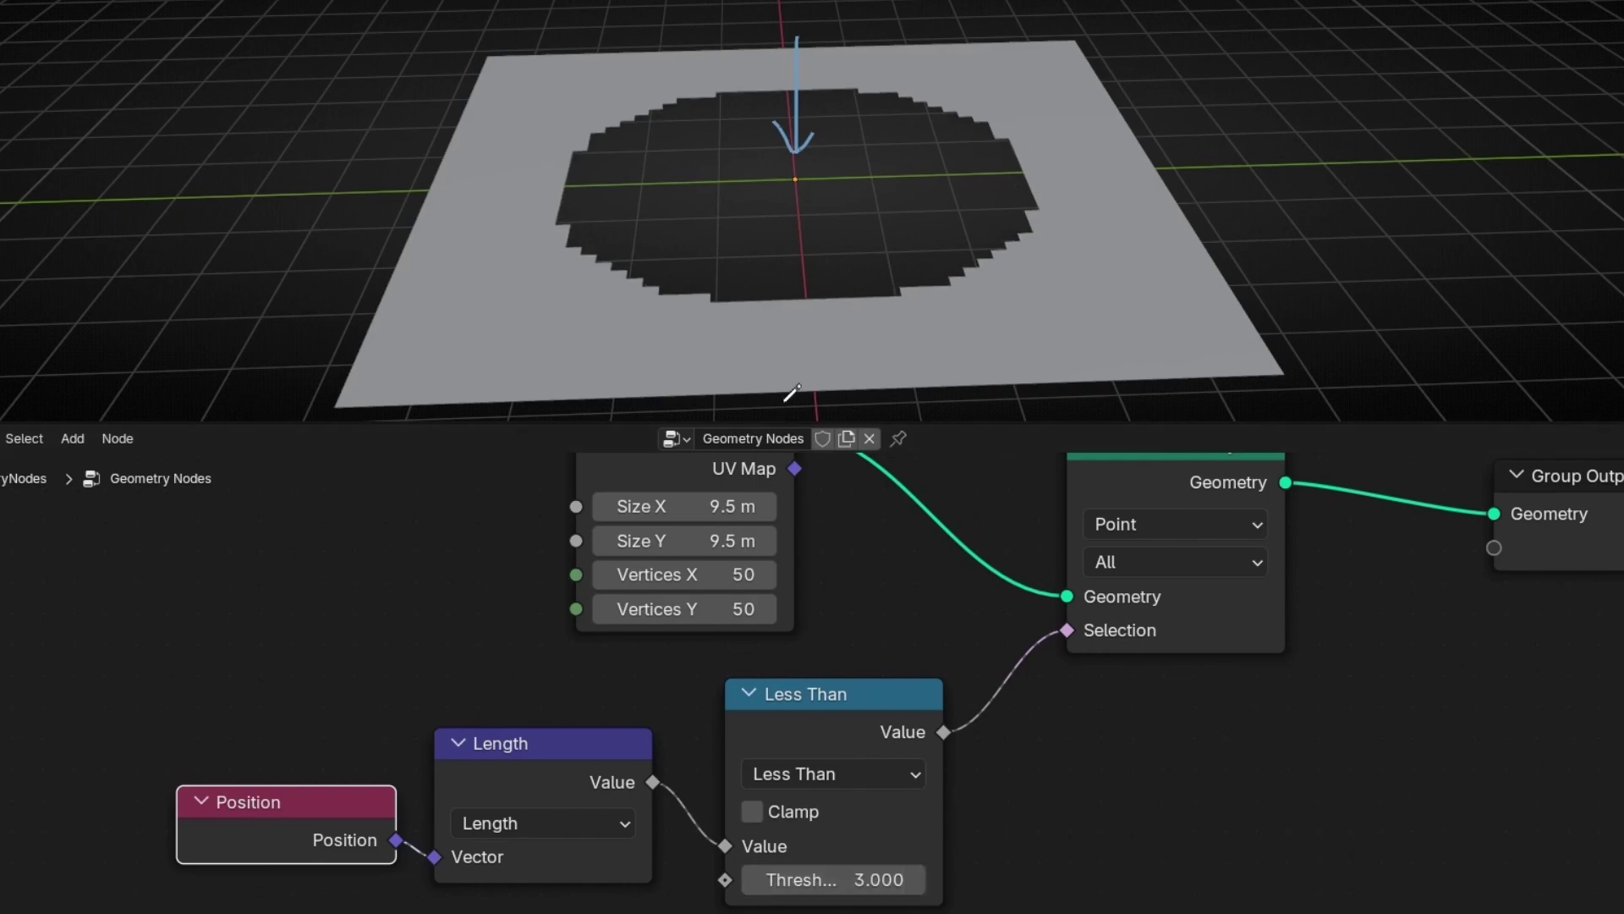
Draw an annotation cross over the centre of the circular hole and erase the annotations
scroll(795, 202, up, 5)
mouse_move(787, 291)
middle_down()
mouse_move(783, 317)
mouse_move(779, 285)
middle_up()
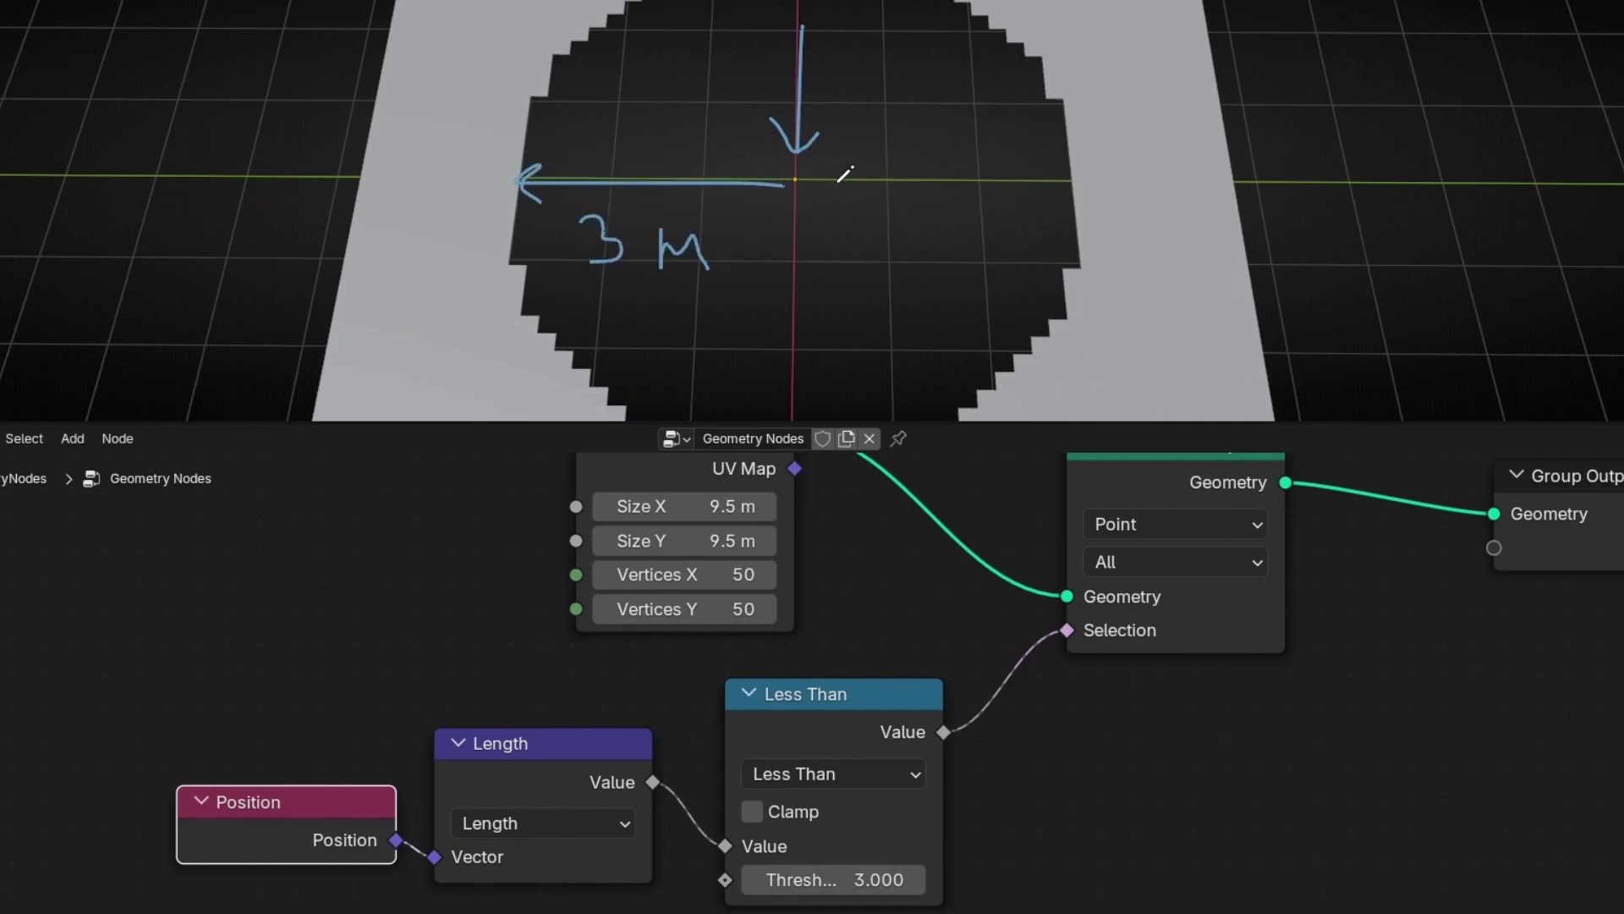
scroll(973, 612, down, 2)
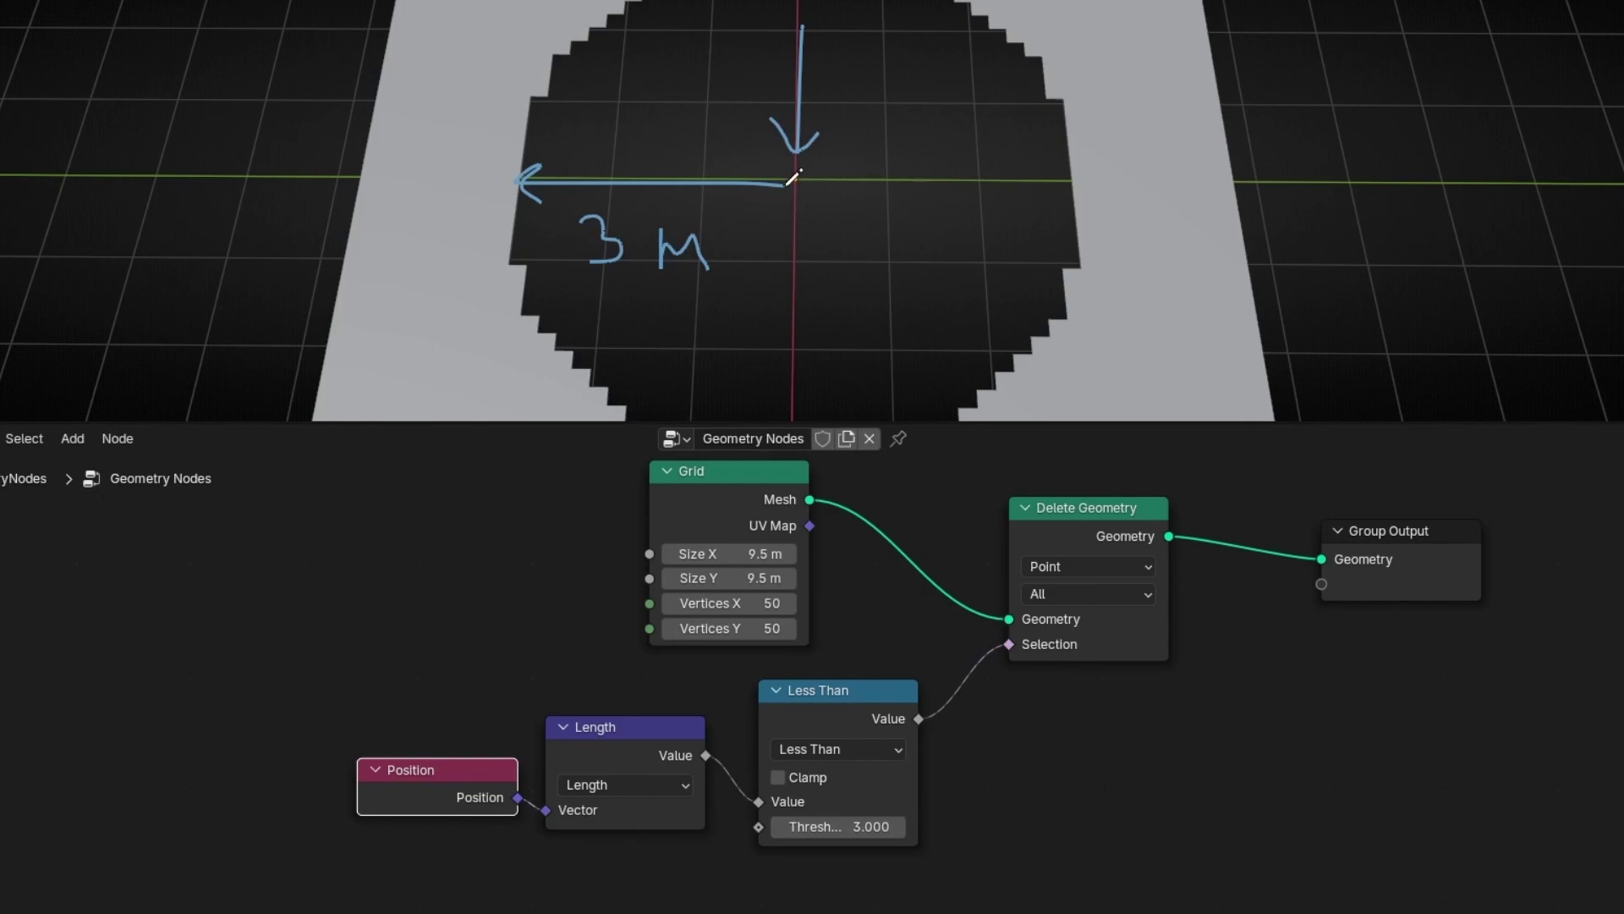
drag(888, 107, 706, 273)
drag(669, 89, 861, 256)
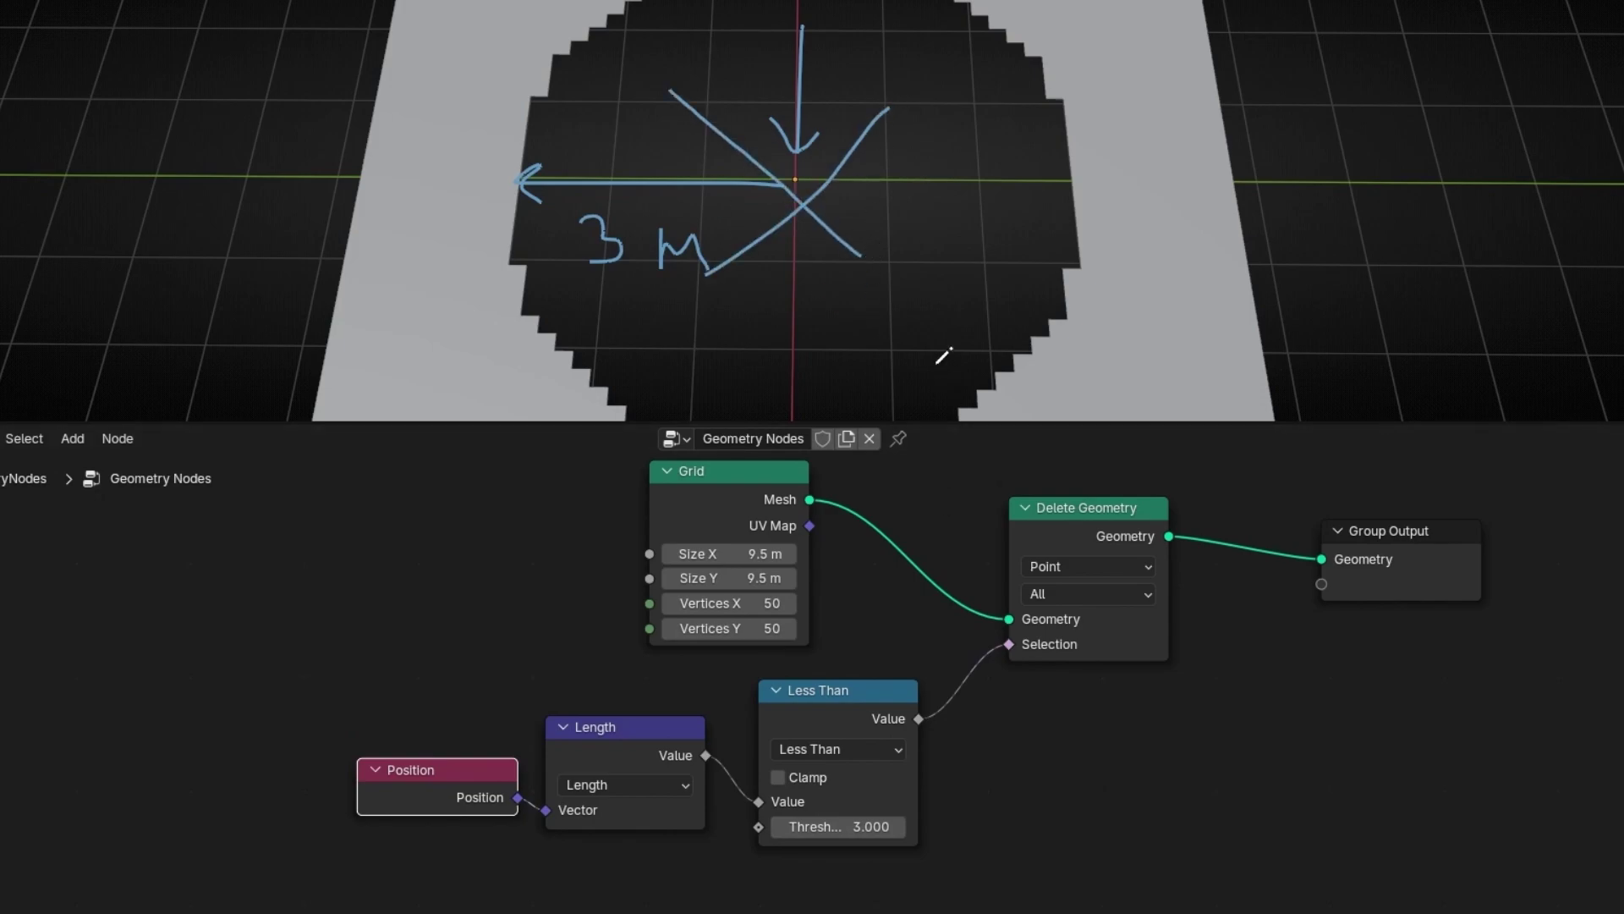
mouse_move(937, 364)
ctrl+mouse_down()
mouse_move(601, 116)
mouse_move(677, 199)
ctrl+mouse_up()
Increase the Grid's X and Y vertices to 236 and set the Less Than threshold to 3.84
mouse_move(845, 824)
mouse_down()
mouse_move(880, 827)
mouse_move(820, 826)
mouse_move(897, 826)
mouse_up()
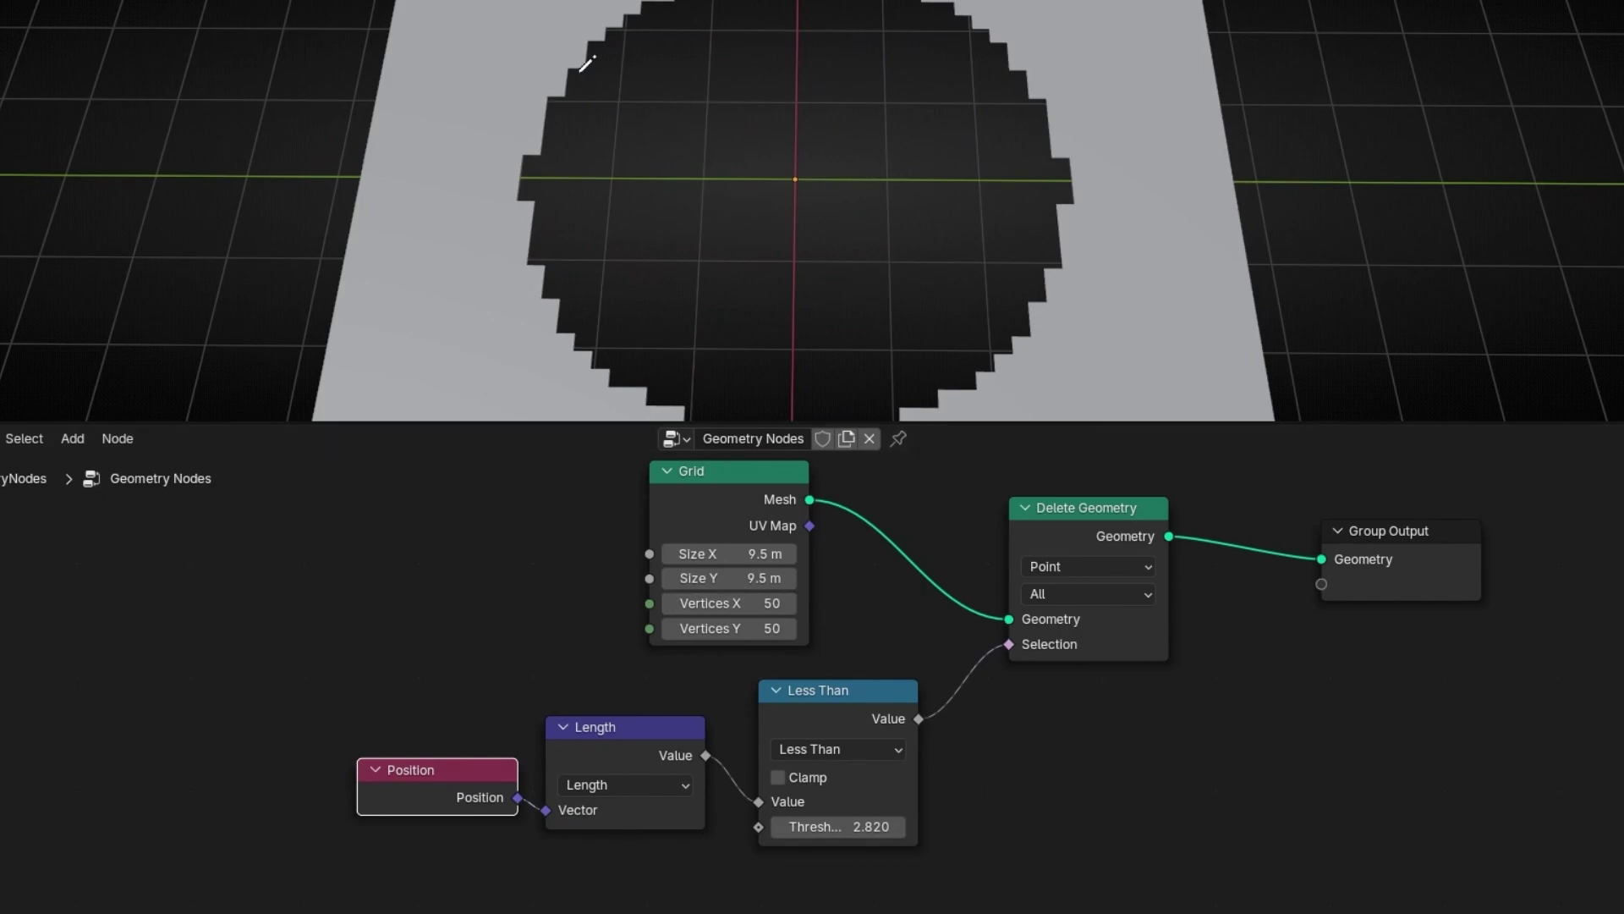
drag(710, 601, 846, 627)
middle_drag(743, 319, 752, 270)
mouse_move(816, 826)
mouse_down()
mouse_move(1036, 826)
mouse_move(783, 826)
mouse_move(981, 826)
mouse_move(821, 825)
mouse_up()
mouse_move(844, 319)
middle_down()
mouse_move(837, 268)
mouse_move(836, 323)
middle_up()
Annotate arrows from the plane's centre to both sides and straight up, and erase them
drag(789, 189, 1089, 179)
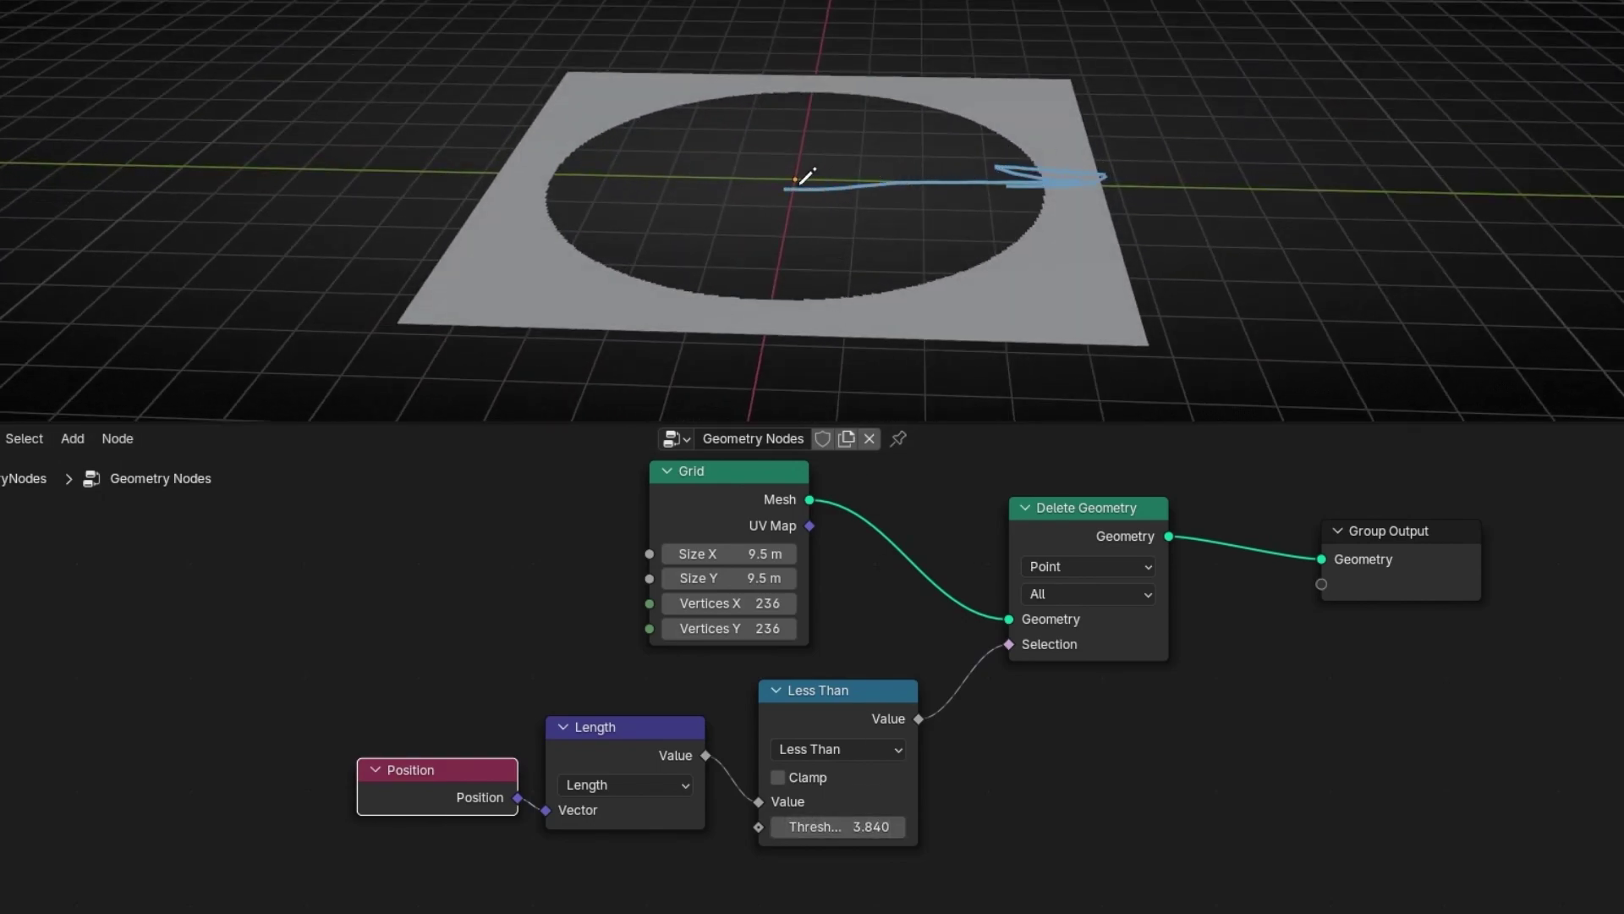
mouse_move(796, 183)
mouse_down()
mouse_move(477, 176)
mouse_move(538, 206)
mouse_up()
scroll(754, 228, down, 4)
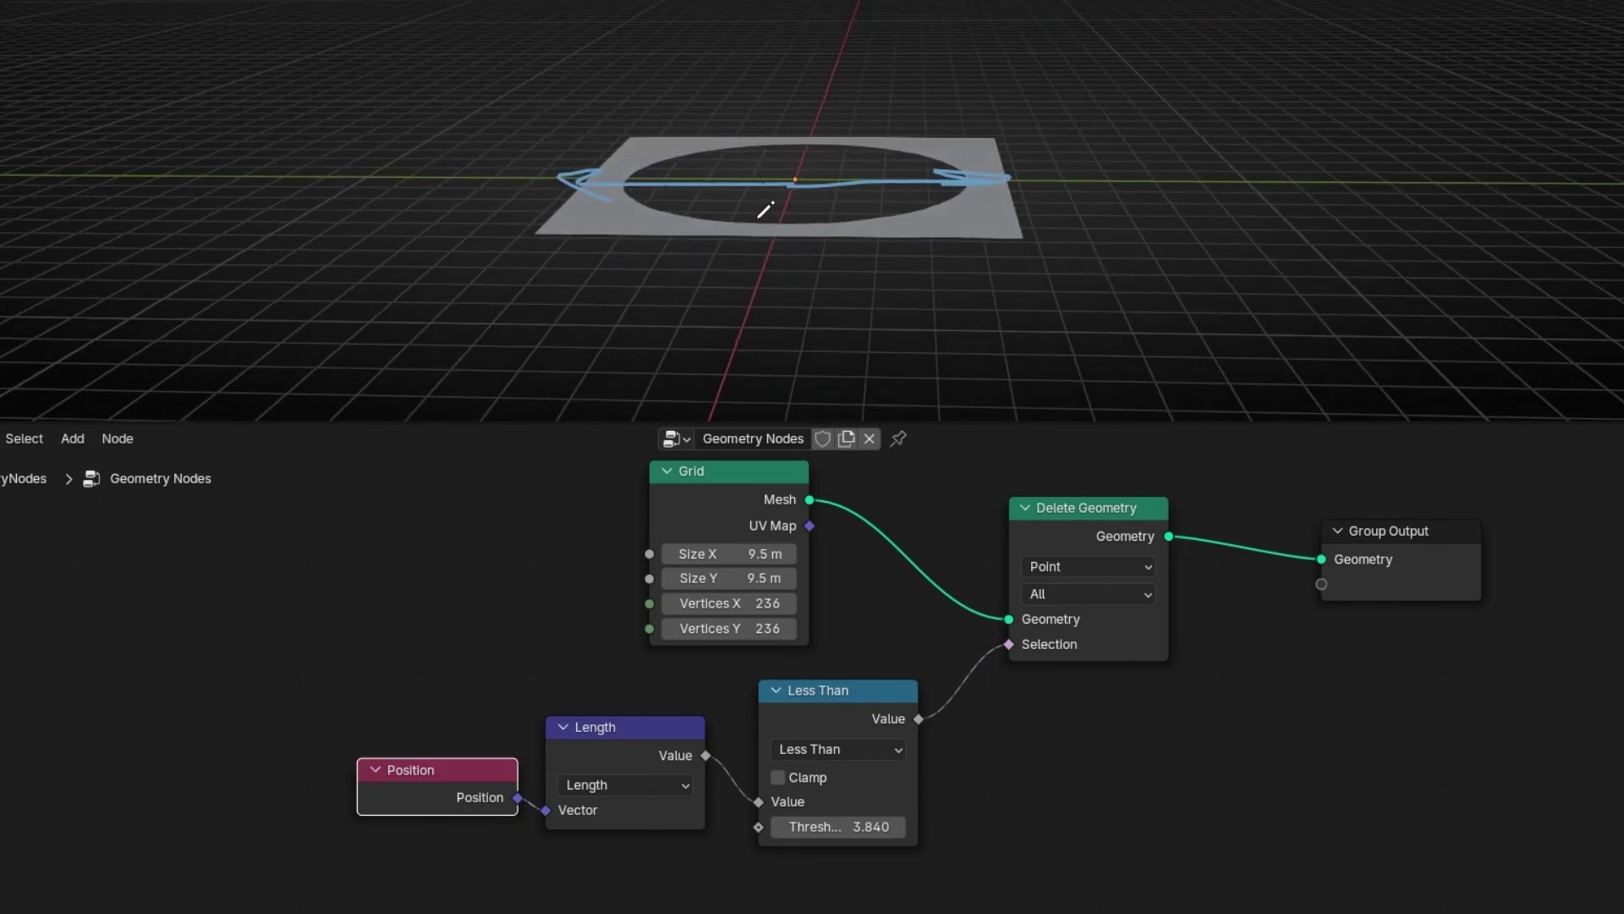
middle_drag(765, 211, 766, 187)
drag(789, 164, 789, 44)
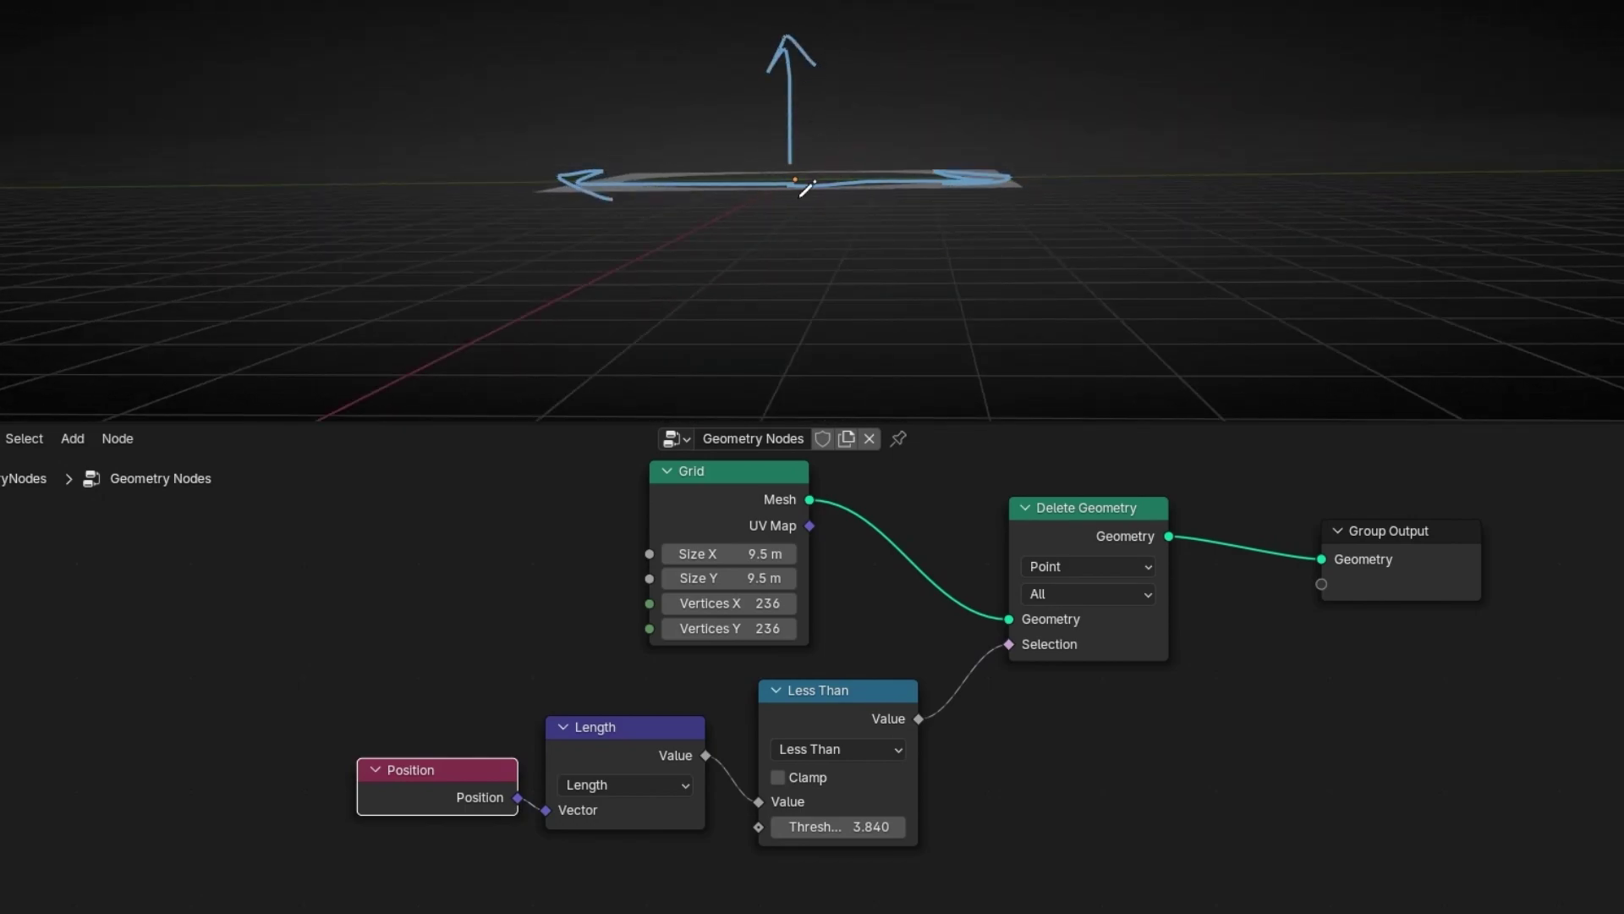
mouse_move(841, 251)
ctrl+mouse_down()
mouse_move(743, 206)
mouse_move(789, 183)
ctrl+mouse_up()
middle_drag(808, 209, 827, 279)
Lower the Less Than threshold to 0.99 and delete the Grid node
middle_drag(589, 511, 632, 542)
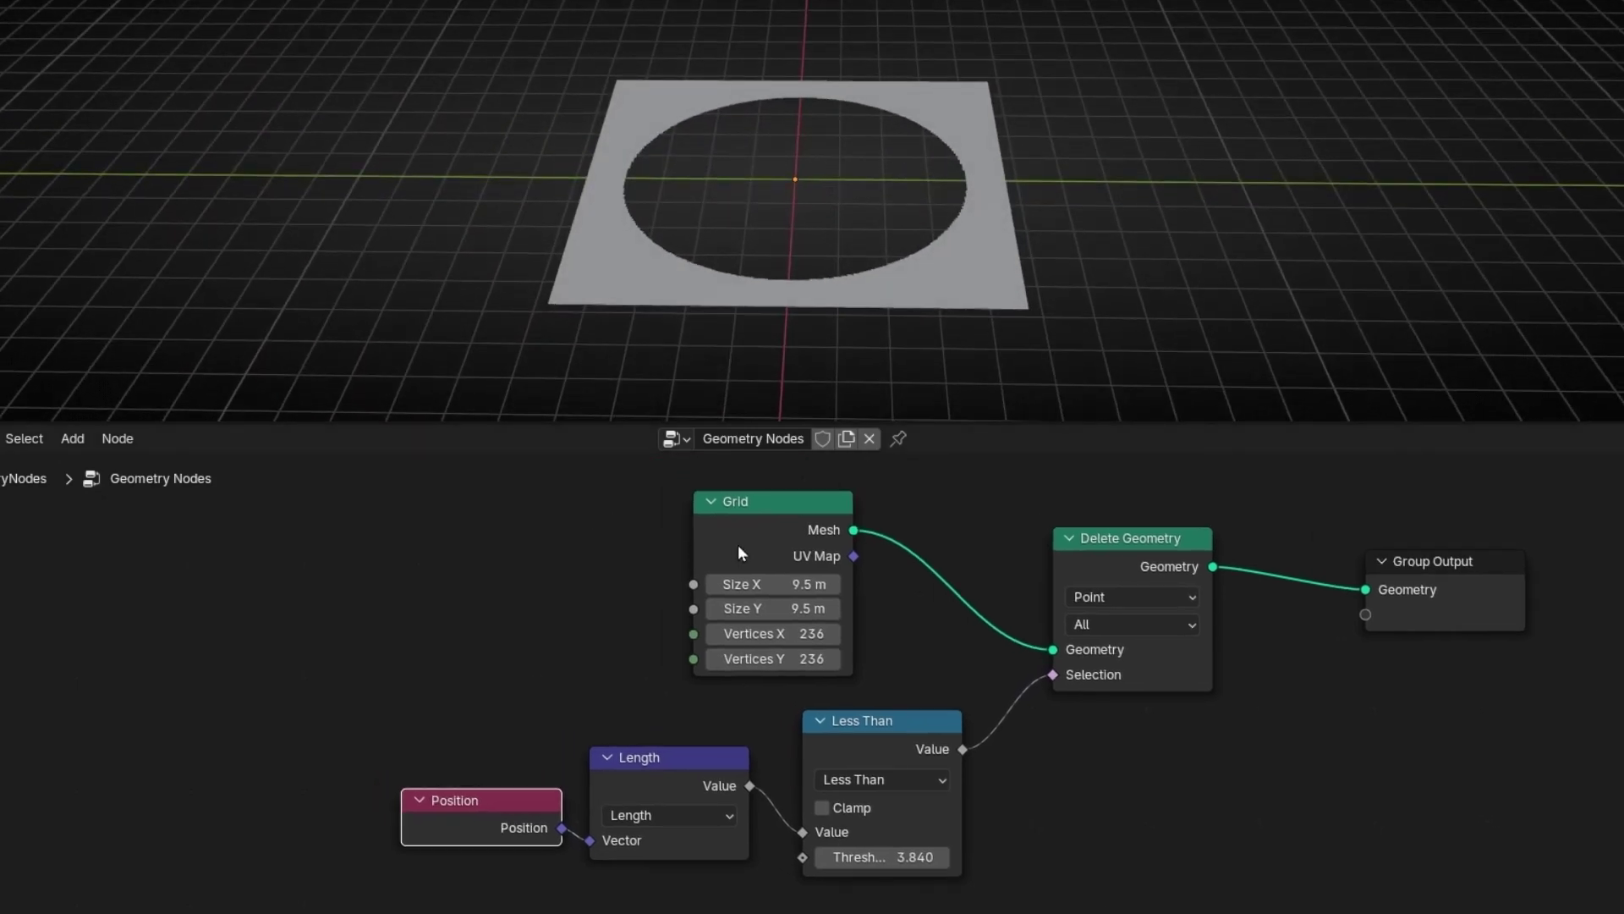
drag(880, 857, 808, 857)
click(737, 514)
key(x)
Add a Cube node measuring 5.2 m on each axis and connect its mesh to Delete Geometry
key(shift+a)
text(cube)
key(Return)
click(738, 512)
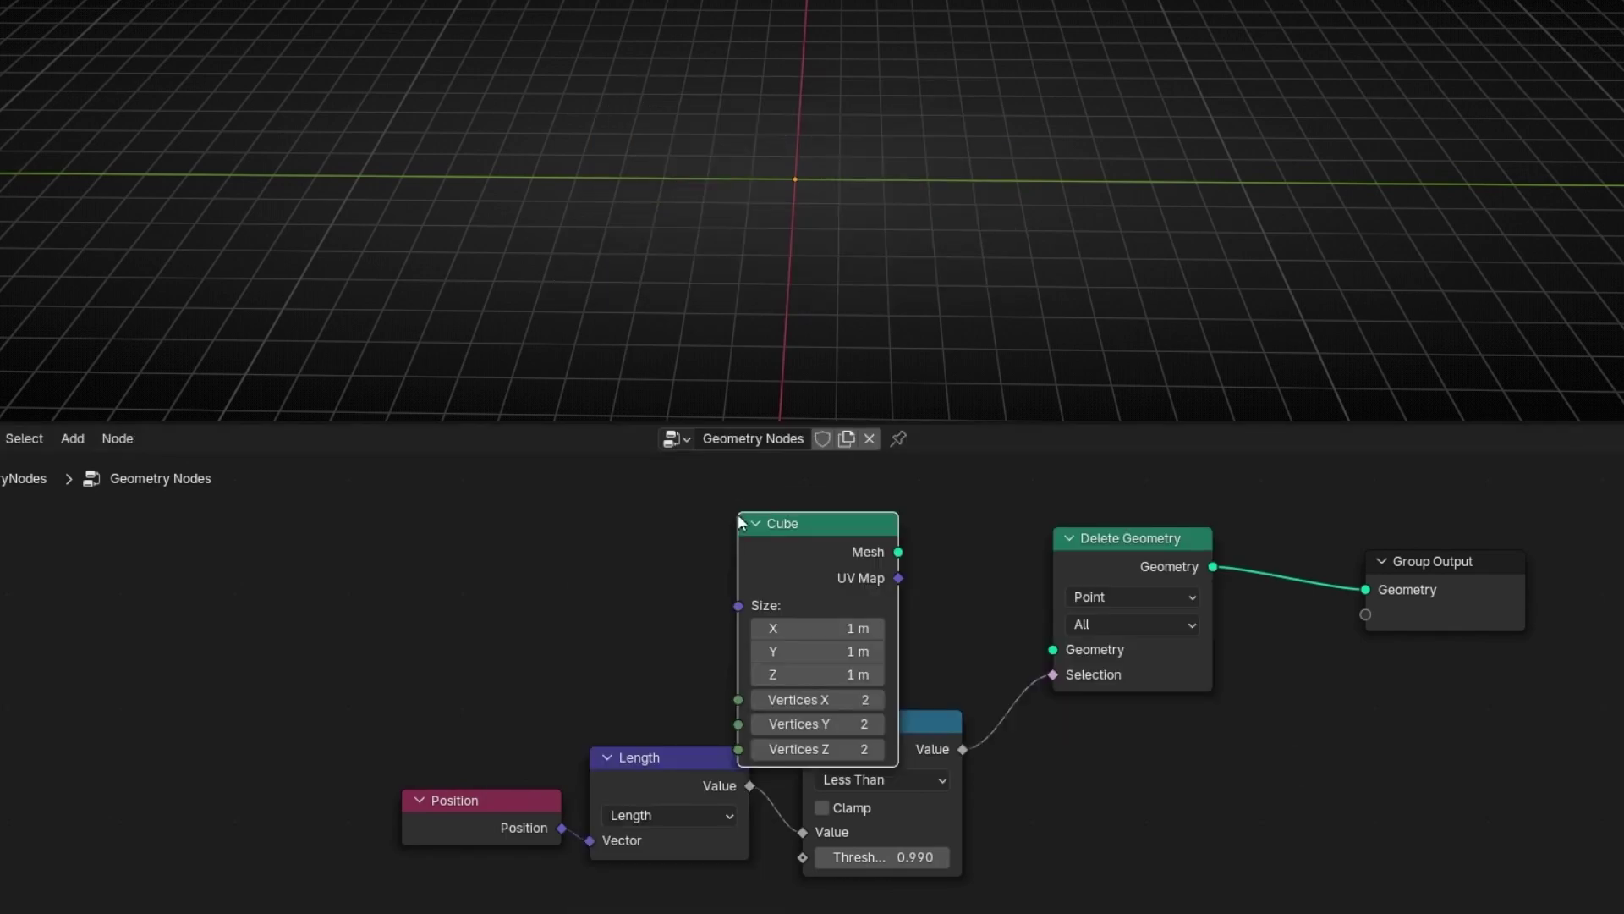
alt+right_drag(752, 524, 1090, 599)
drag(820, 582, 761, 627)
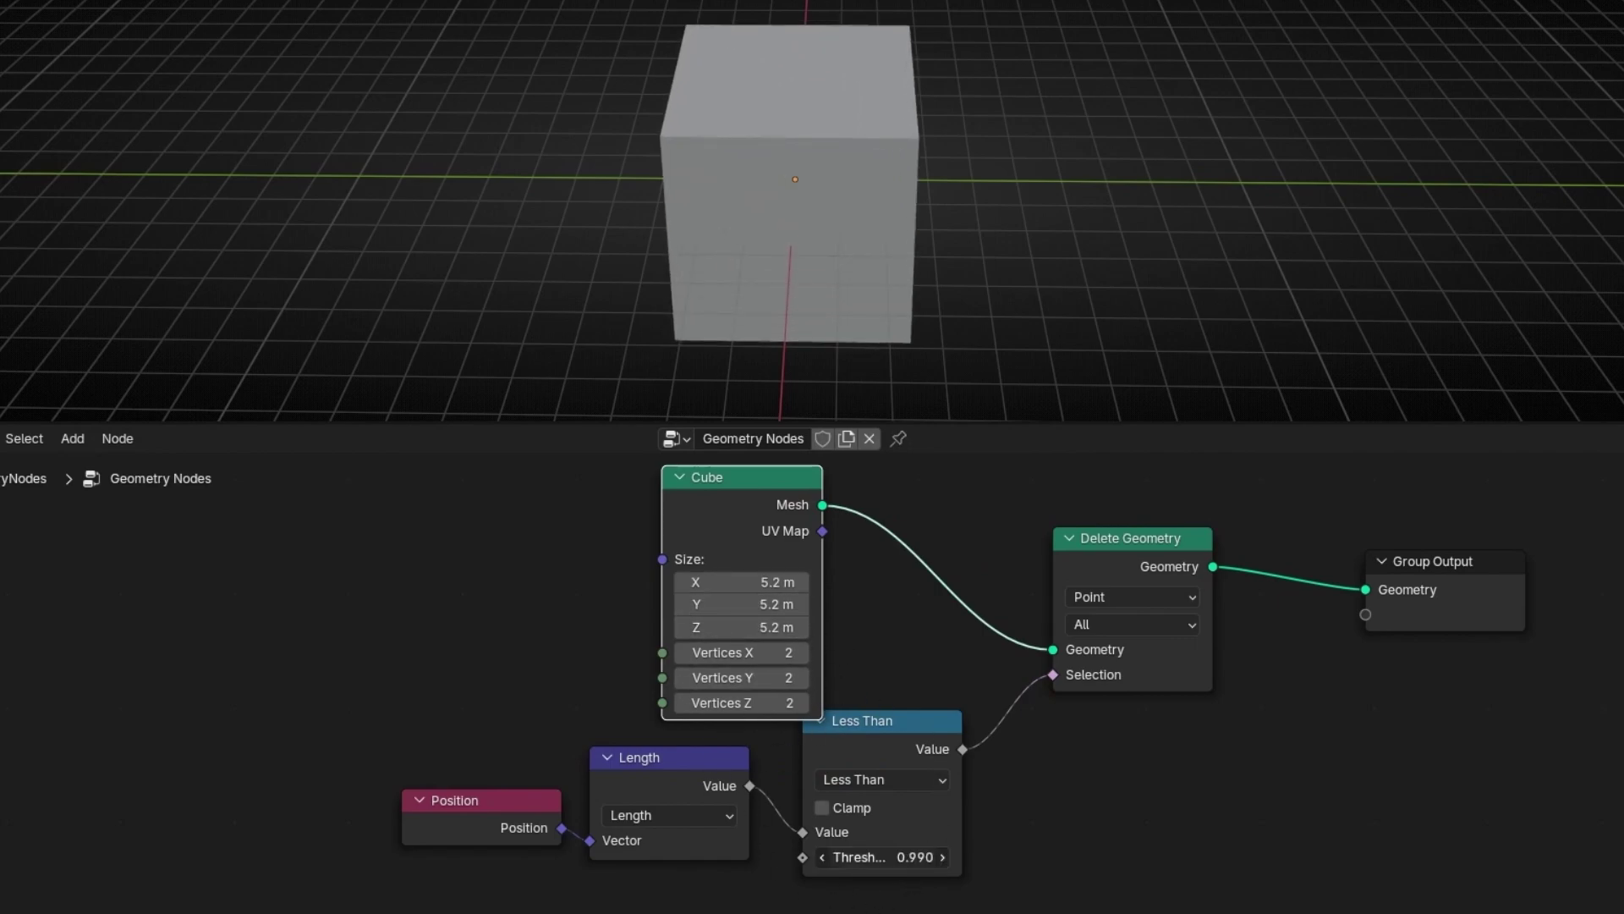
Try raising the Less Than threshold to 5.22 and undo the change
drag(884, 857, 922, 857)
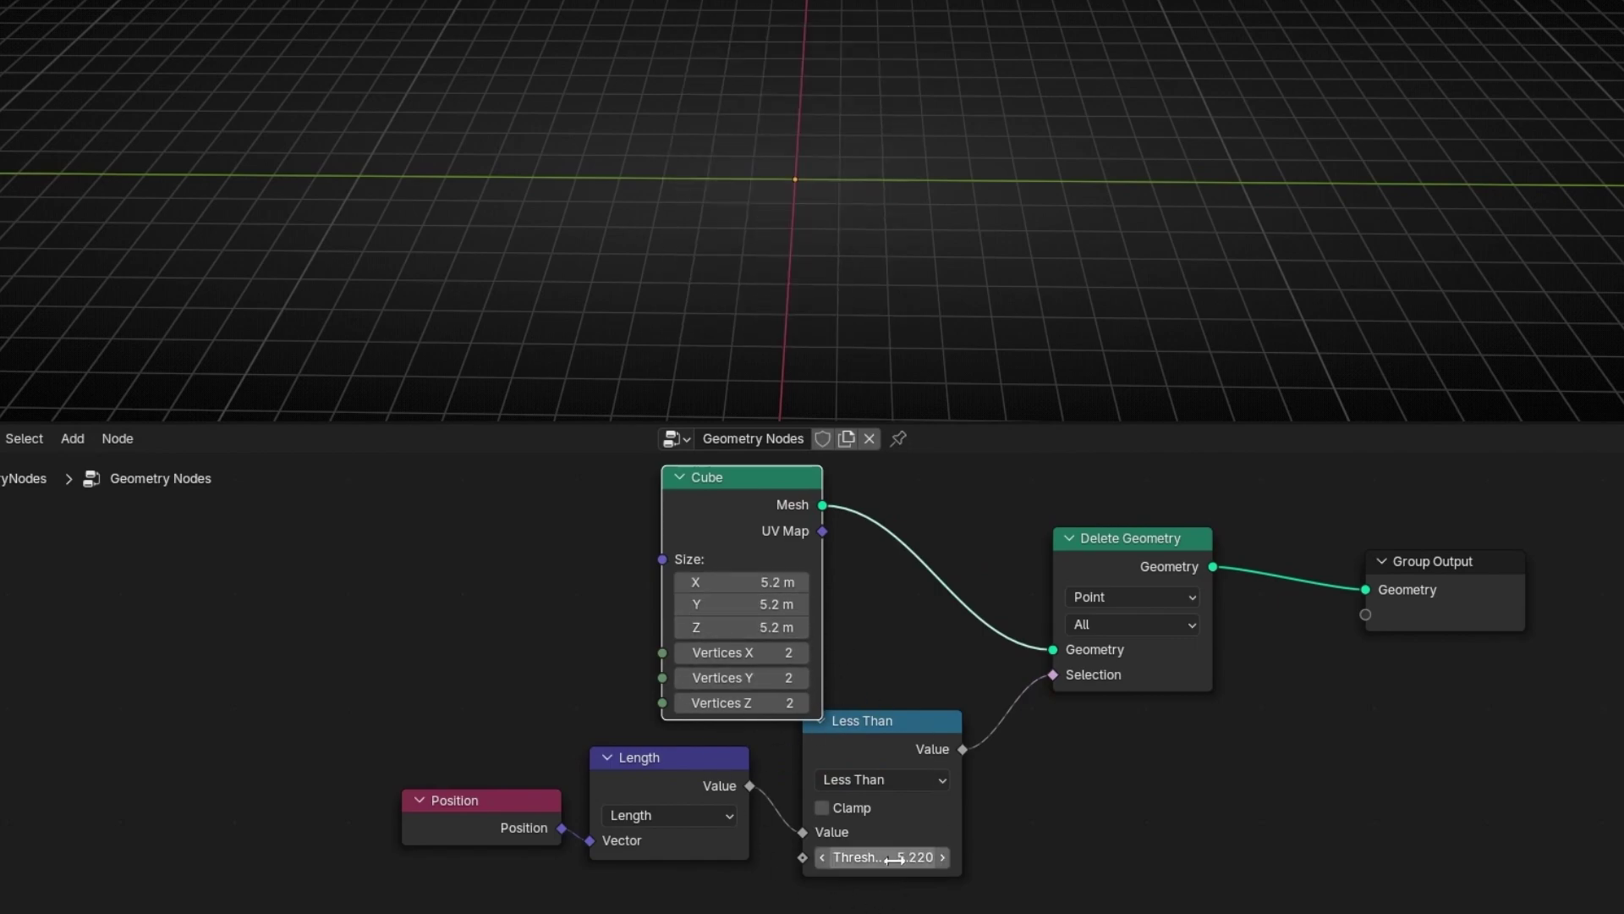
key(ctrl+z)
Set the Cube node's X, Y and Z vertices to 65
drag(741, 652, 803, 702)
key(ctrl+z)
key(ctrl+z)
key(ctrl+z)
Move the Less Than node clear of the Cube node and raise its threshold to 2.35
drag(910, 749, 960, 774)
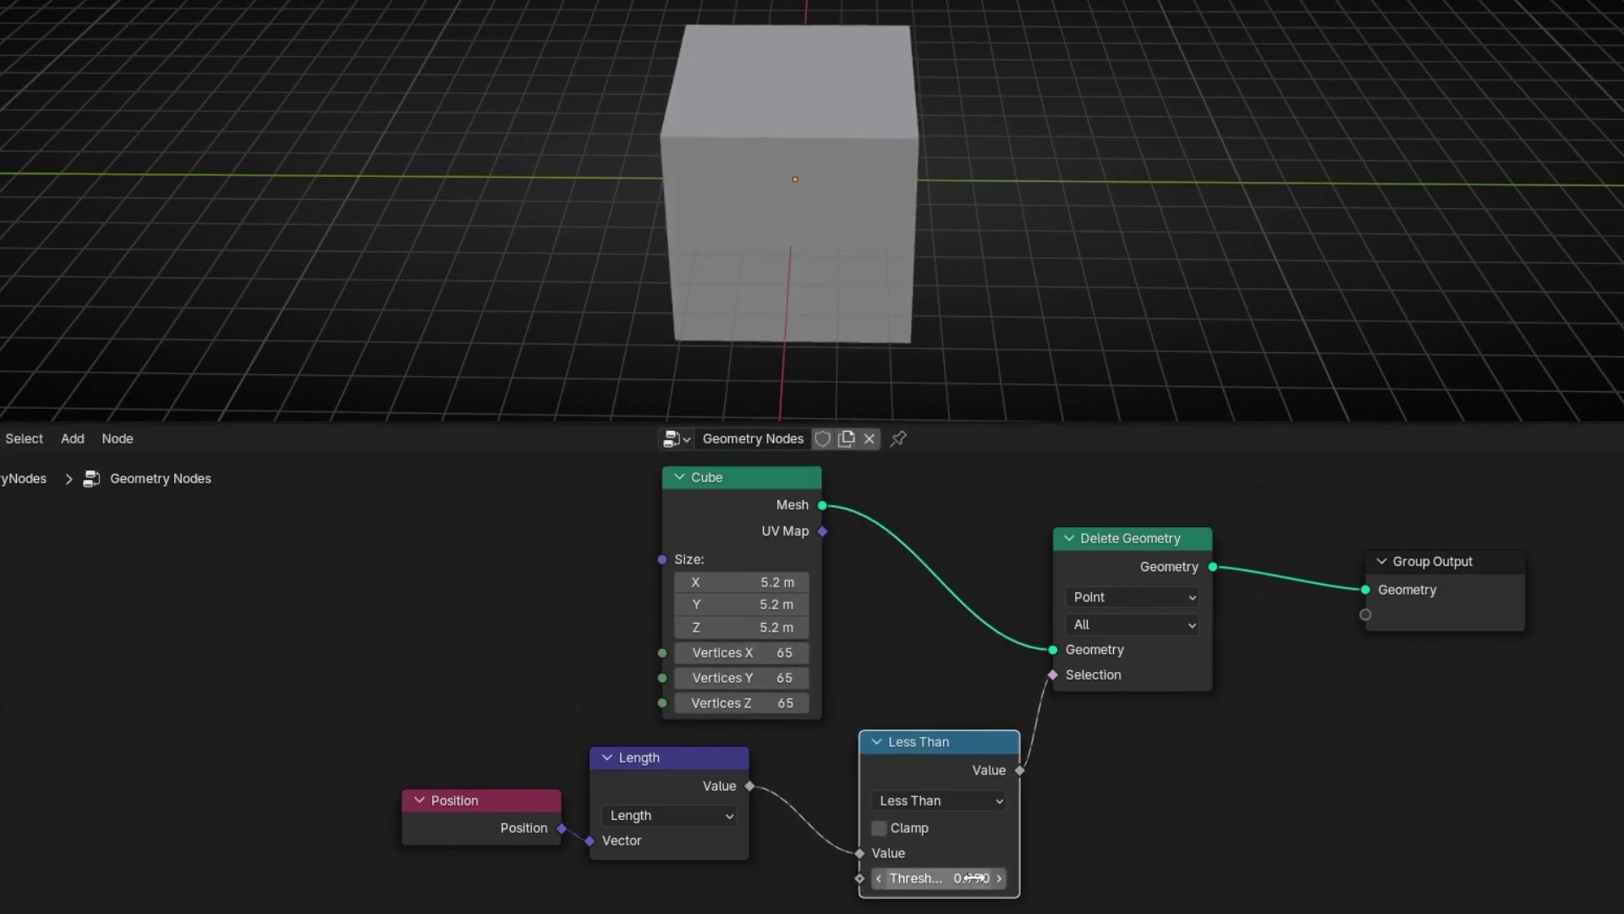
drag(944, 883, 951, 883)
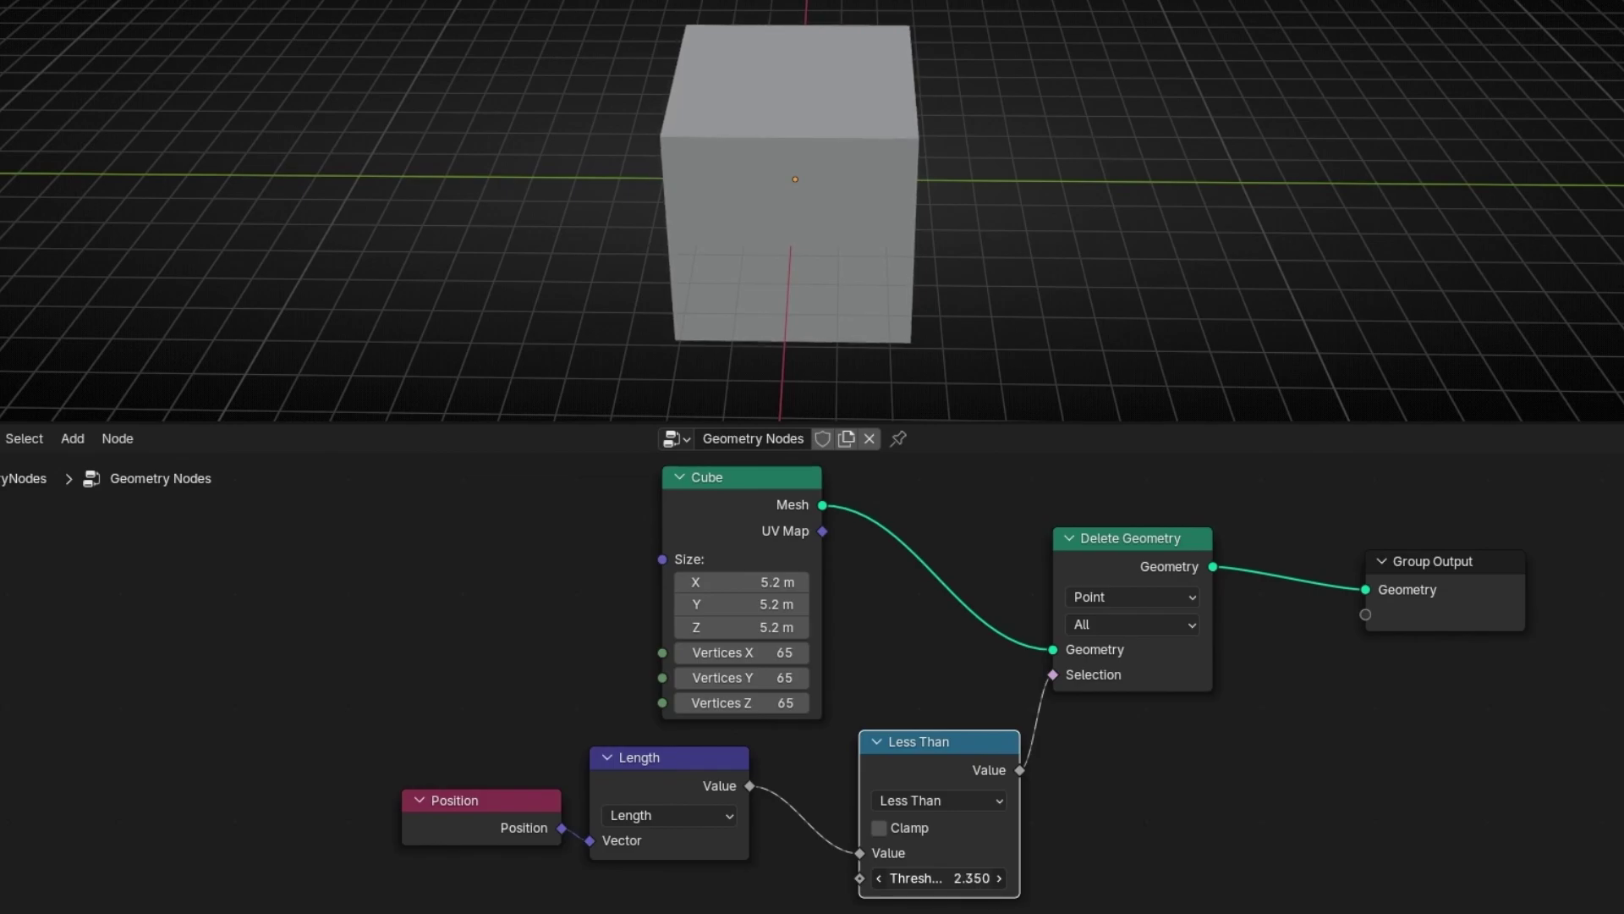
Raise the Less Than threshold to 2.94 and turn on Cavity in the 3D viewport shading options
drag(944, 878, 994, 878)
middle_drag(816, 380, 961, 334)
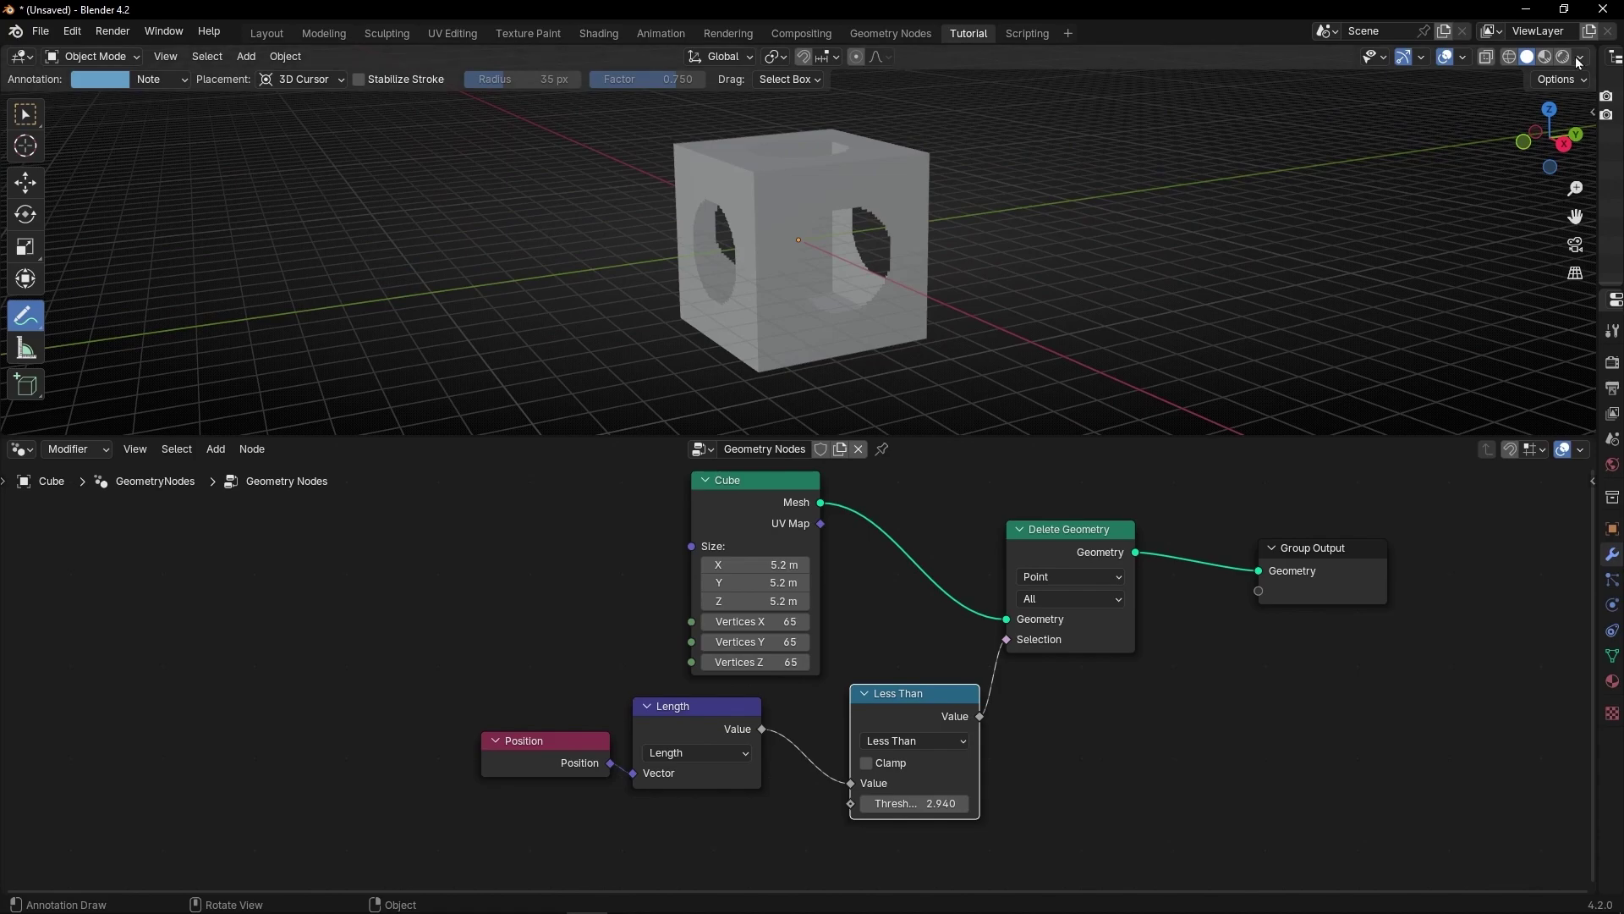
click(1579, 59)
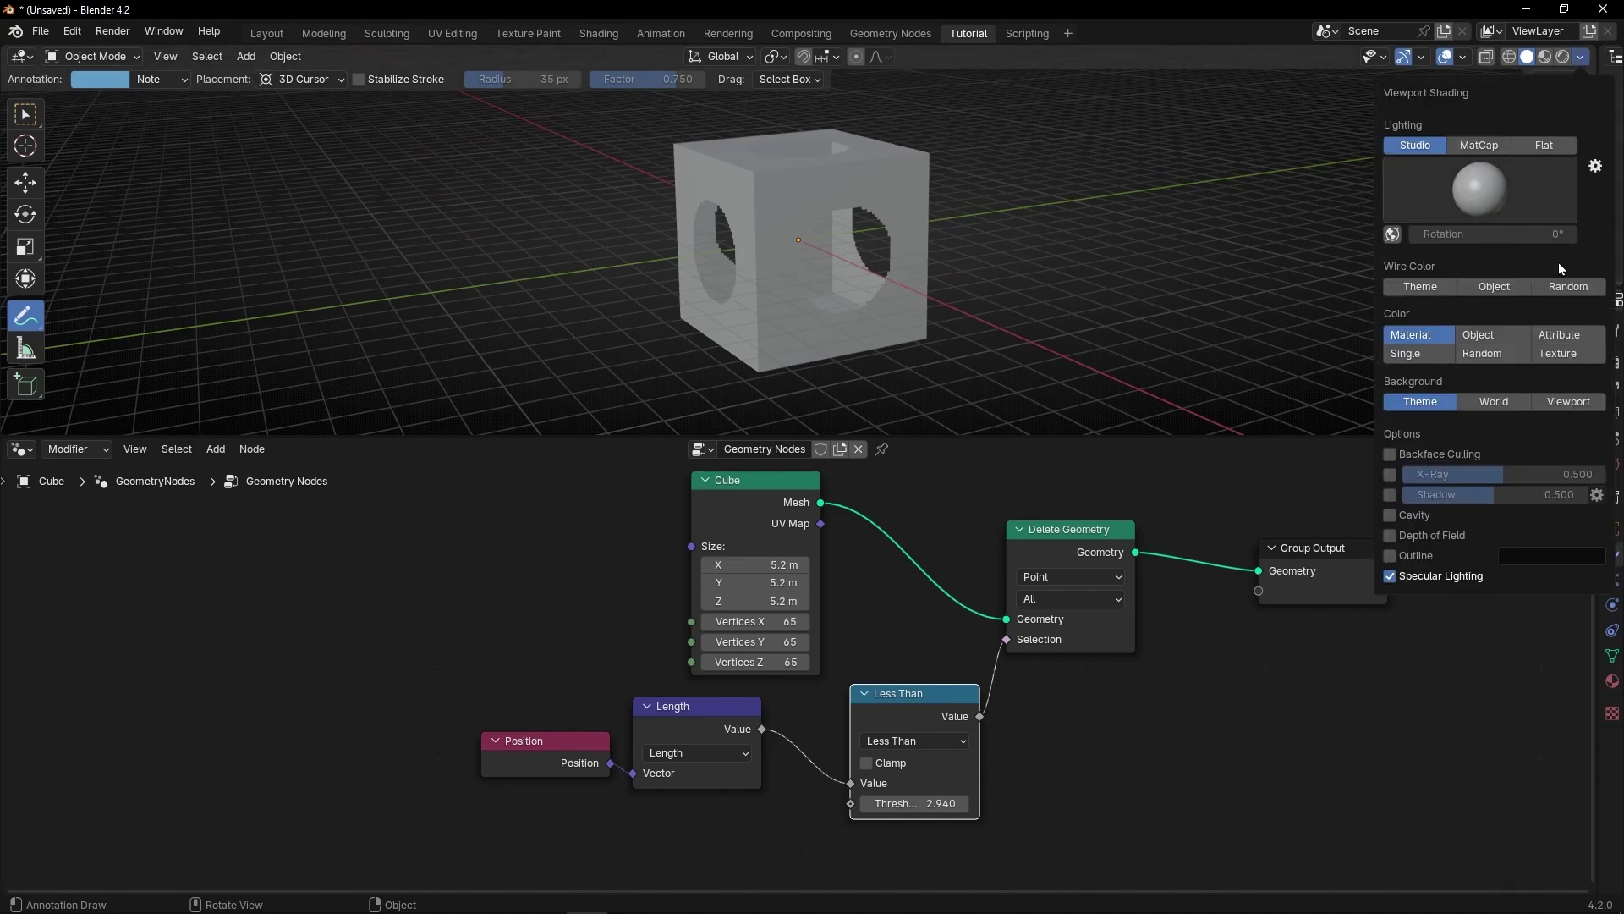
click(1394, 516)
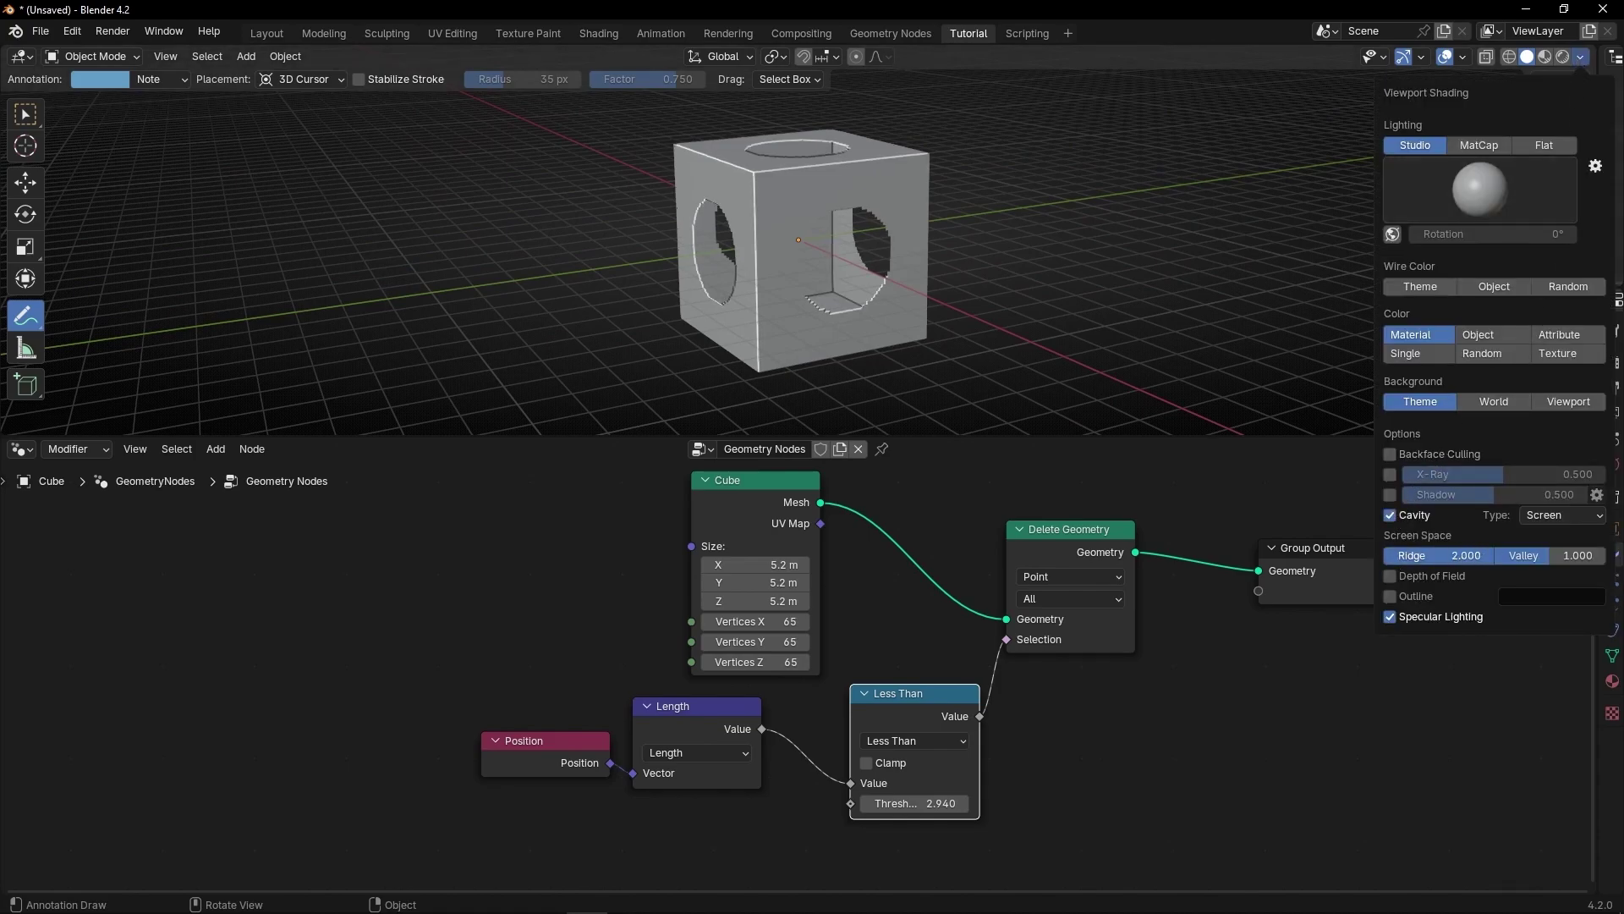
Raise the Less Than threshold to 3.45 to widen the holes in the cube's faces
scroll(842, 415, up, 3)
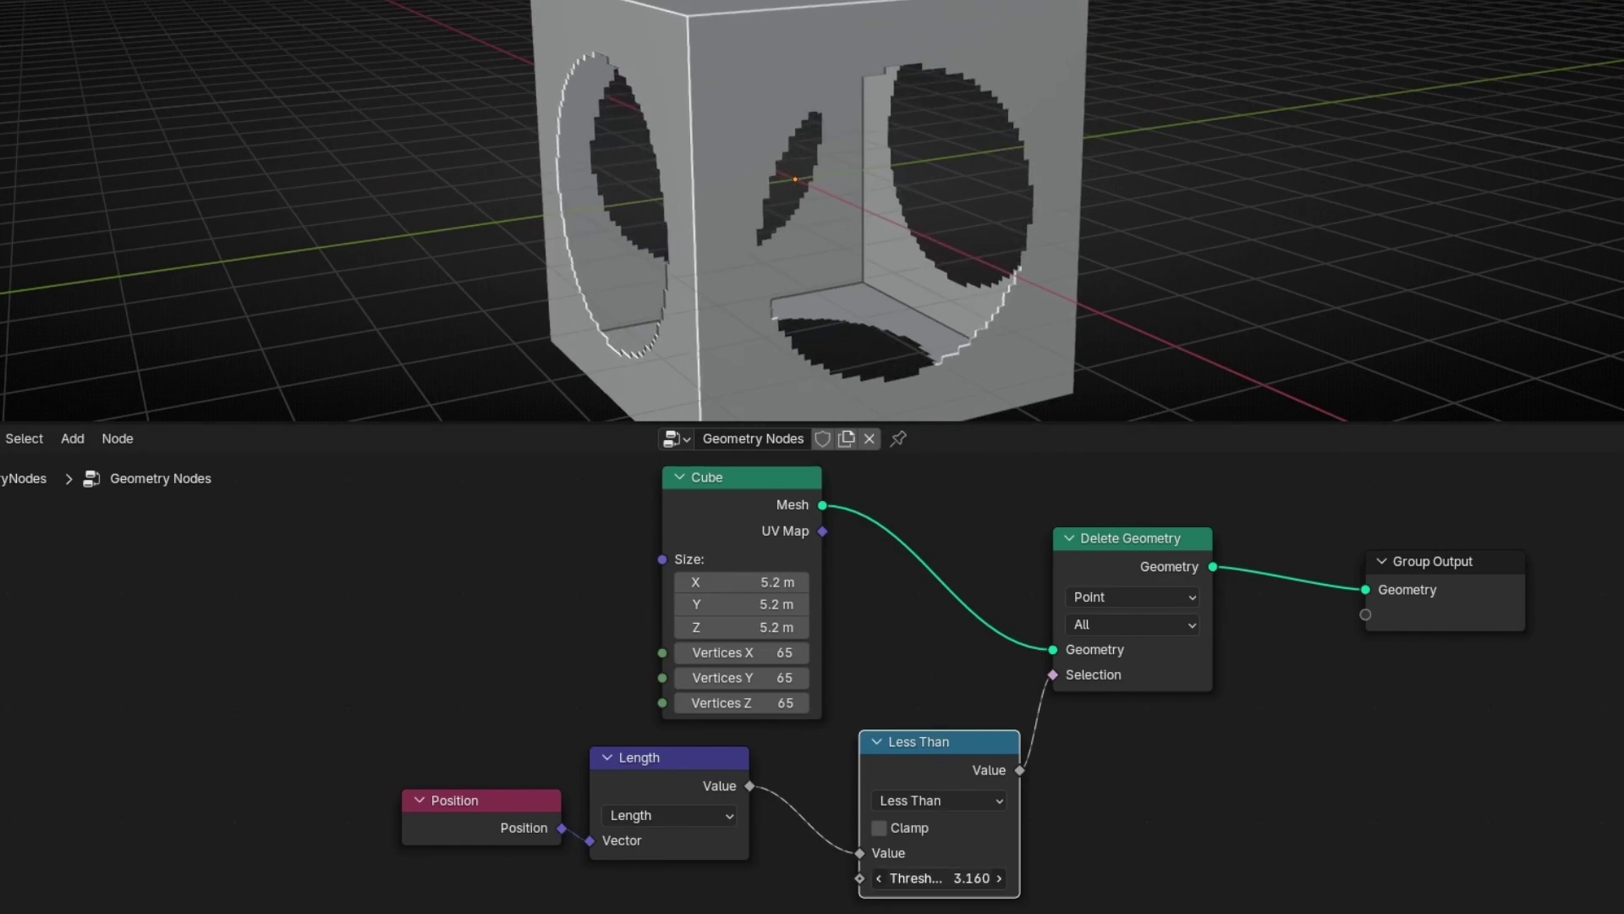
drag(939, 878, 963, 878)
scroll(850, 290, down, 1)
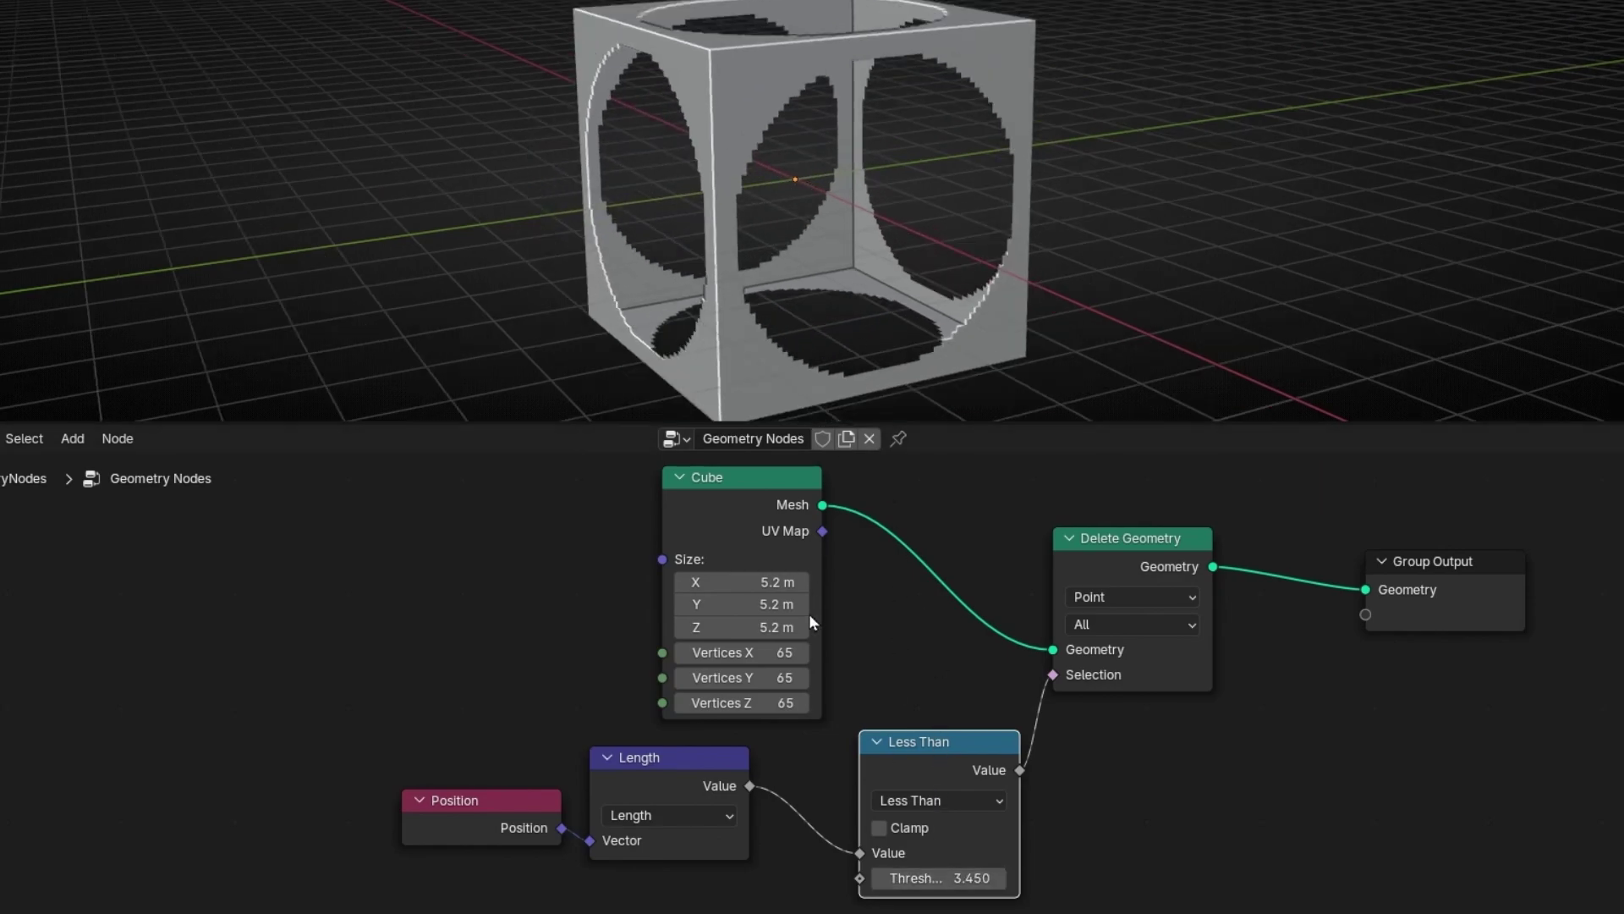
Set the Cube node's X, Y and Z vertices to 202 and spread out the Position and Length nodes
drag(761, 652, 880, 702)
middle_drag(884, 203, 834, 208)
scroll(762, 252, down, 2)
drag(512, 797, 472, 805)
drag(626, 779, 641, 813)
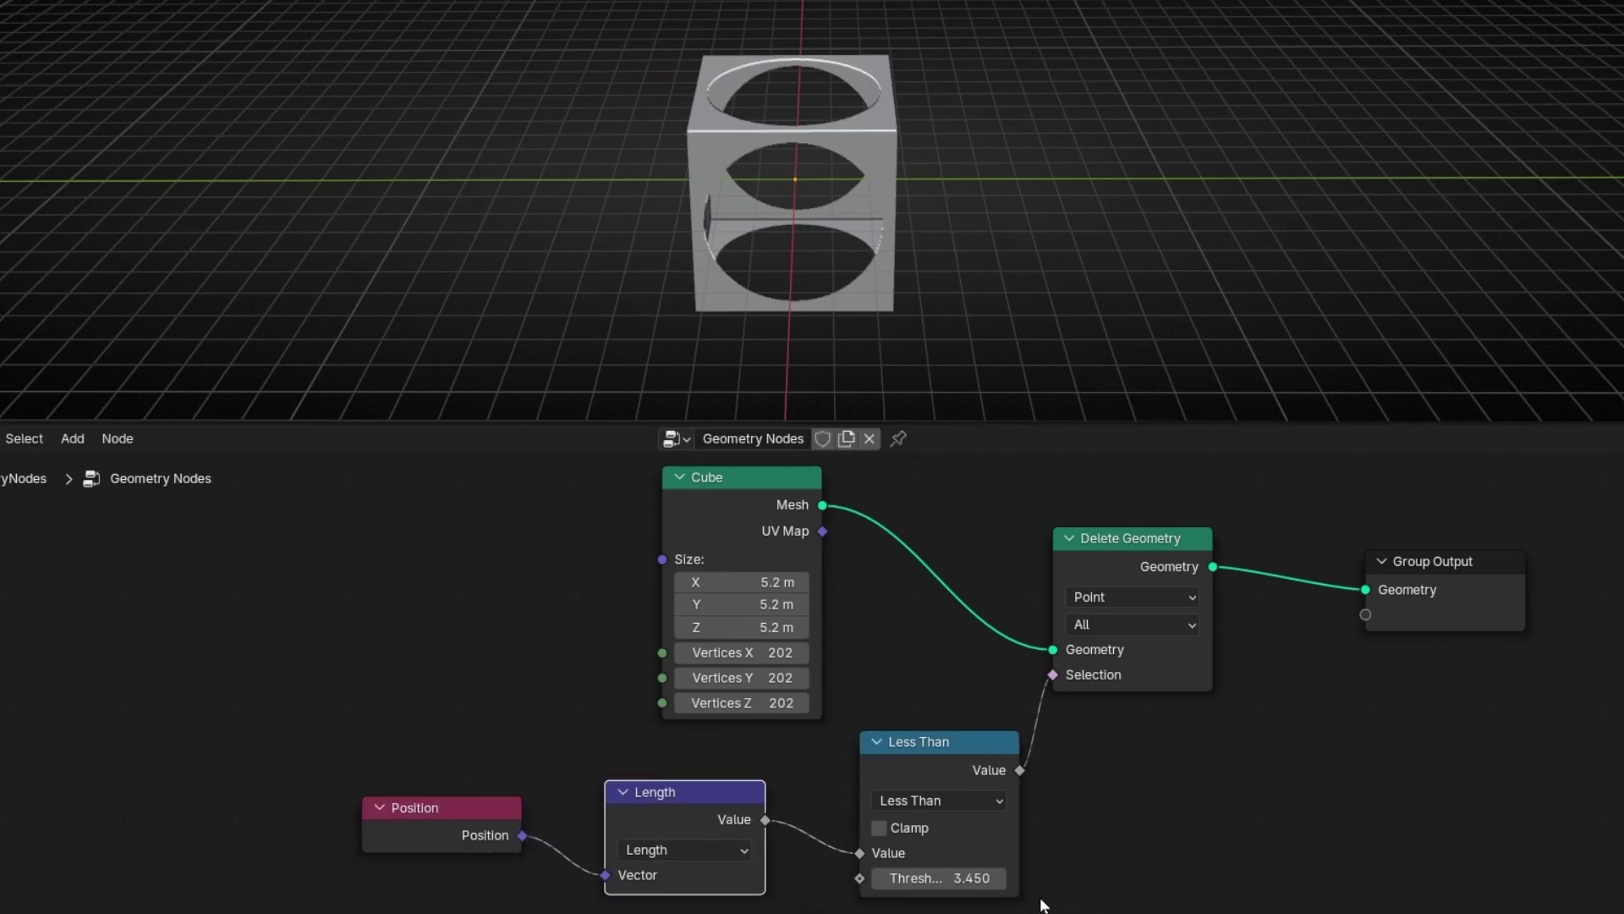
Switch the Less Than math node's operation to Greater Than
middle_drag(815, 271, 848, 524)
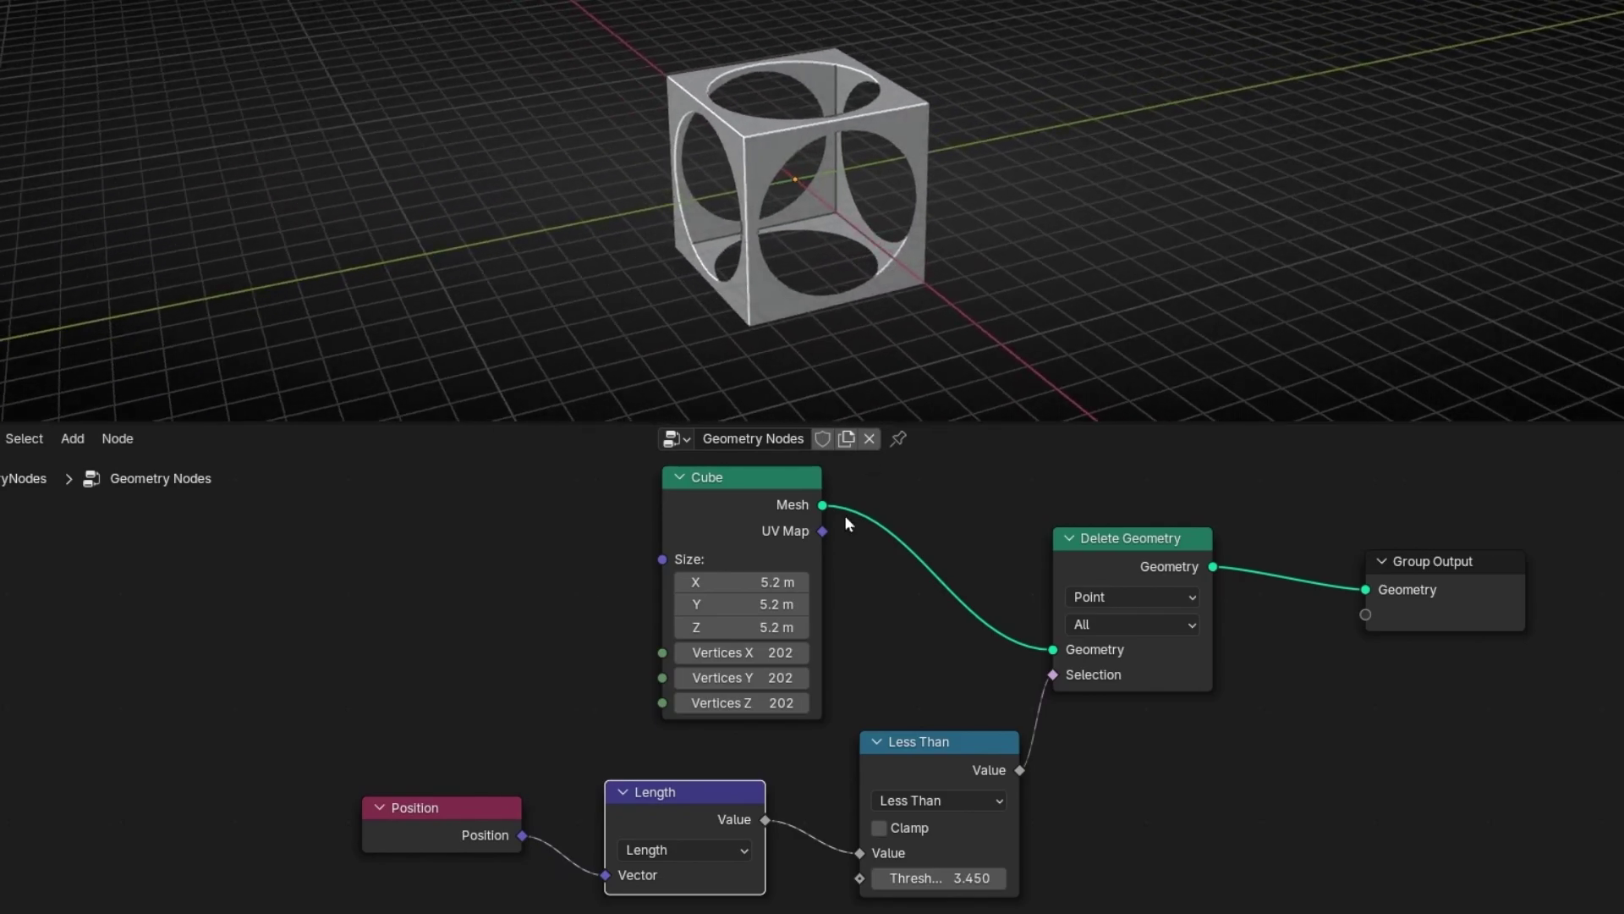
click(934, 801)
click(448, 588)
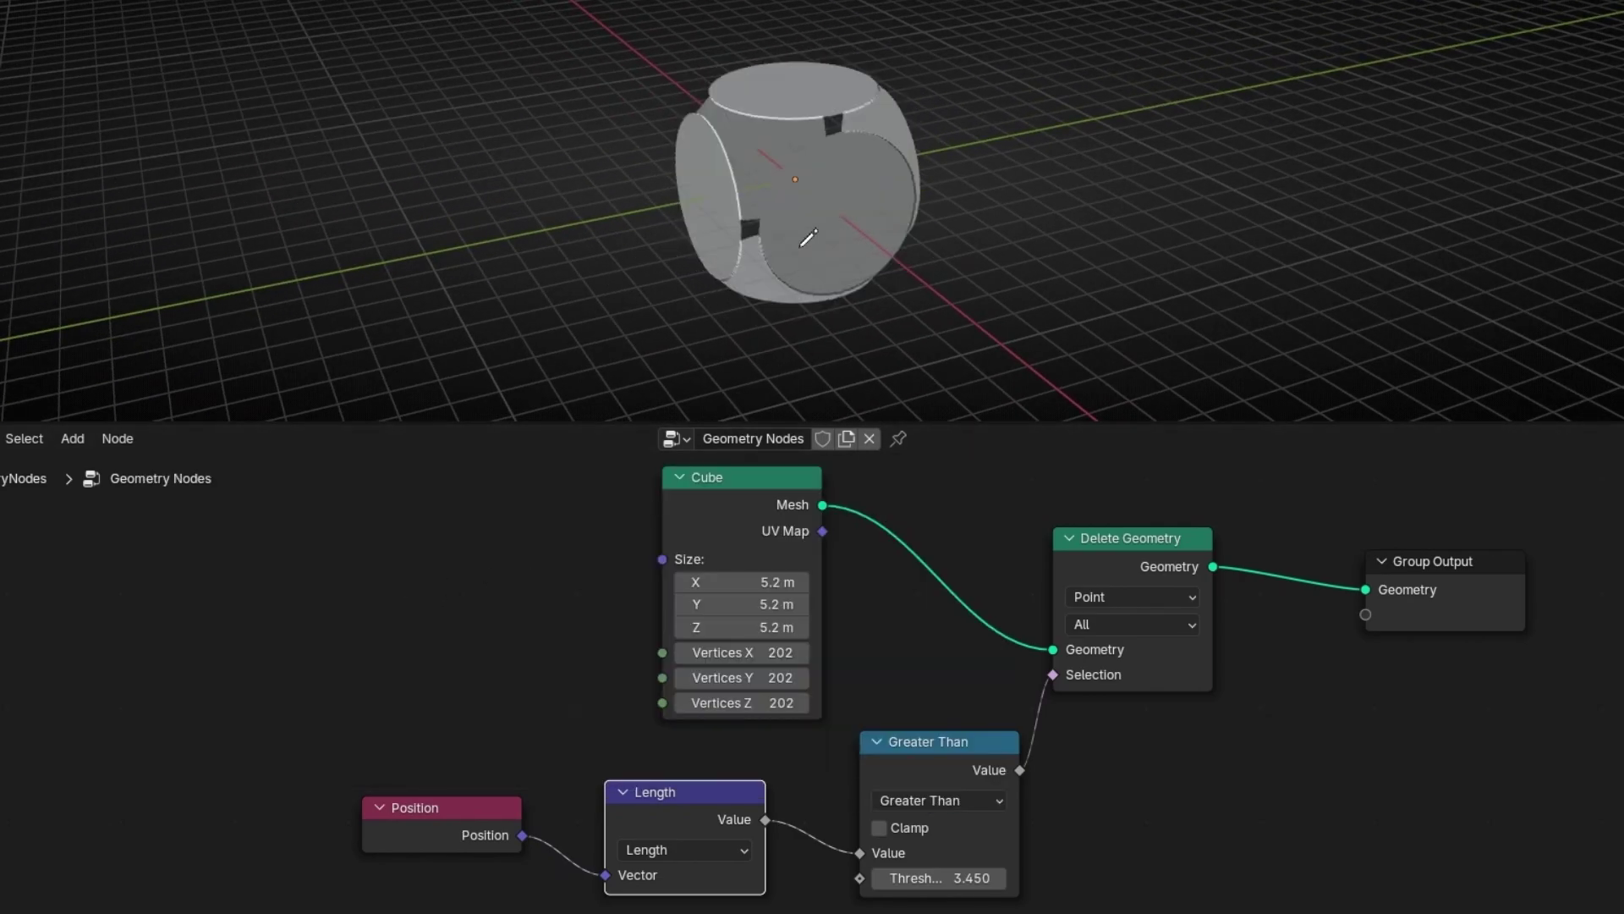
Adjust the comparison threshold to 4.12 and switch the math node back to Less Than
middle_drag(807, 238, 897, 322)
drag(939, 878, 845, 878)
click(950, 801)
click(433, 571)
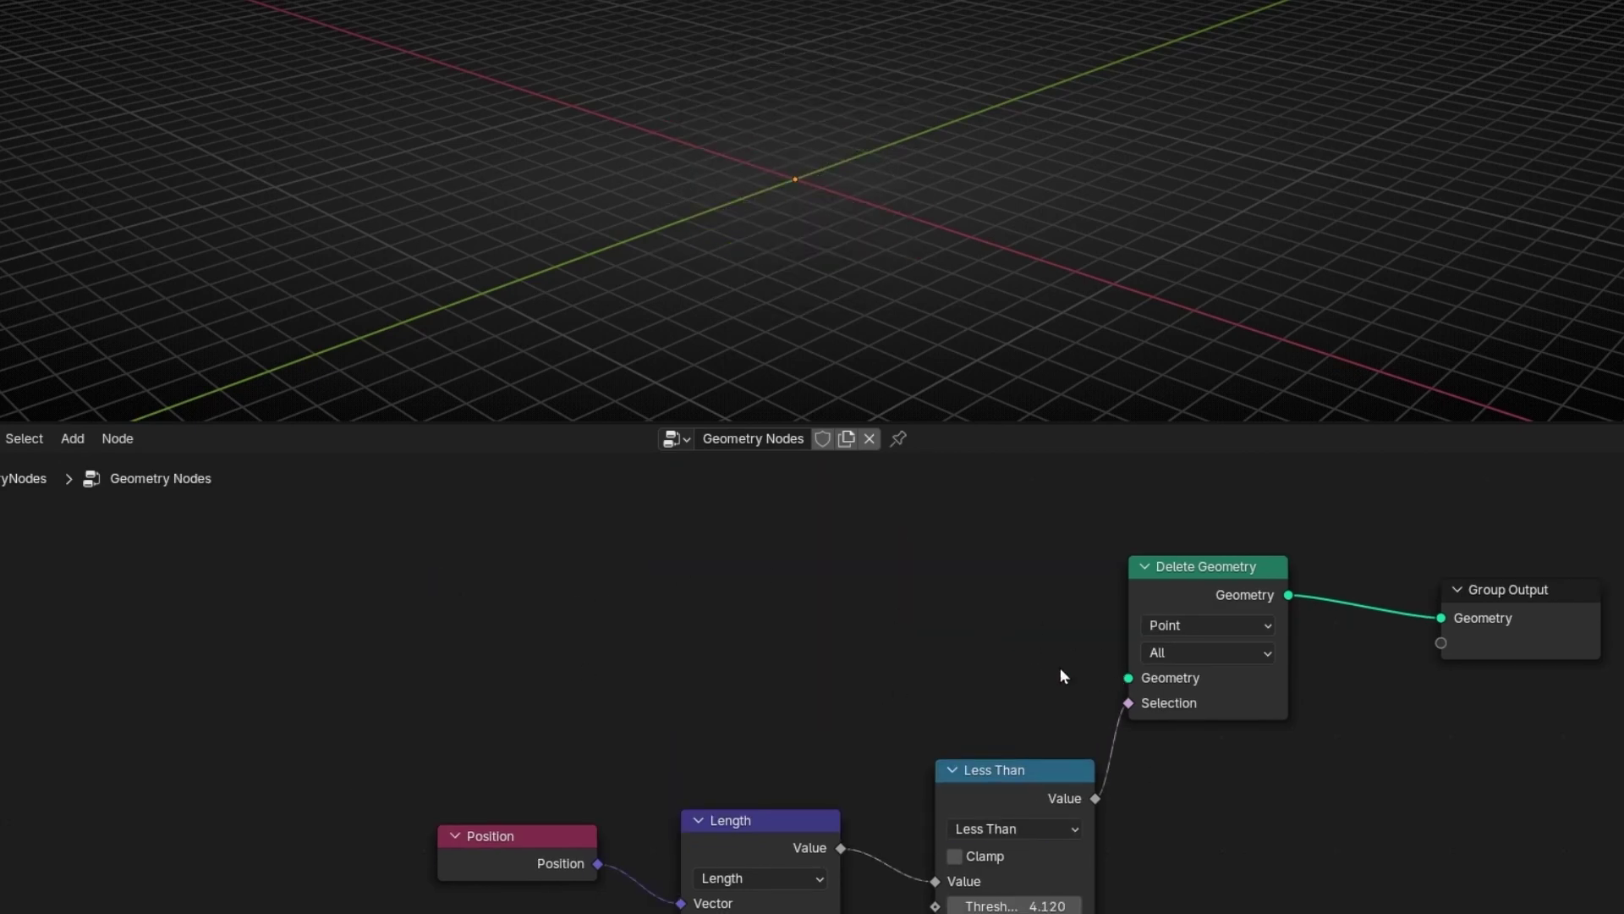
Add a Grid node with its mesh connected to the Delete Geometry node's geometry input
drag(1128, 677, 710, 658)
text(grid)
key(Return)
click(747, 615)
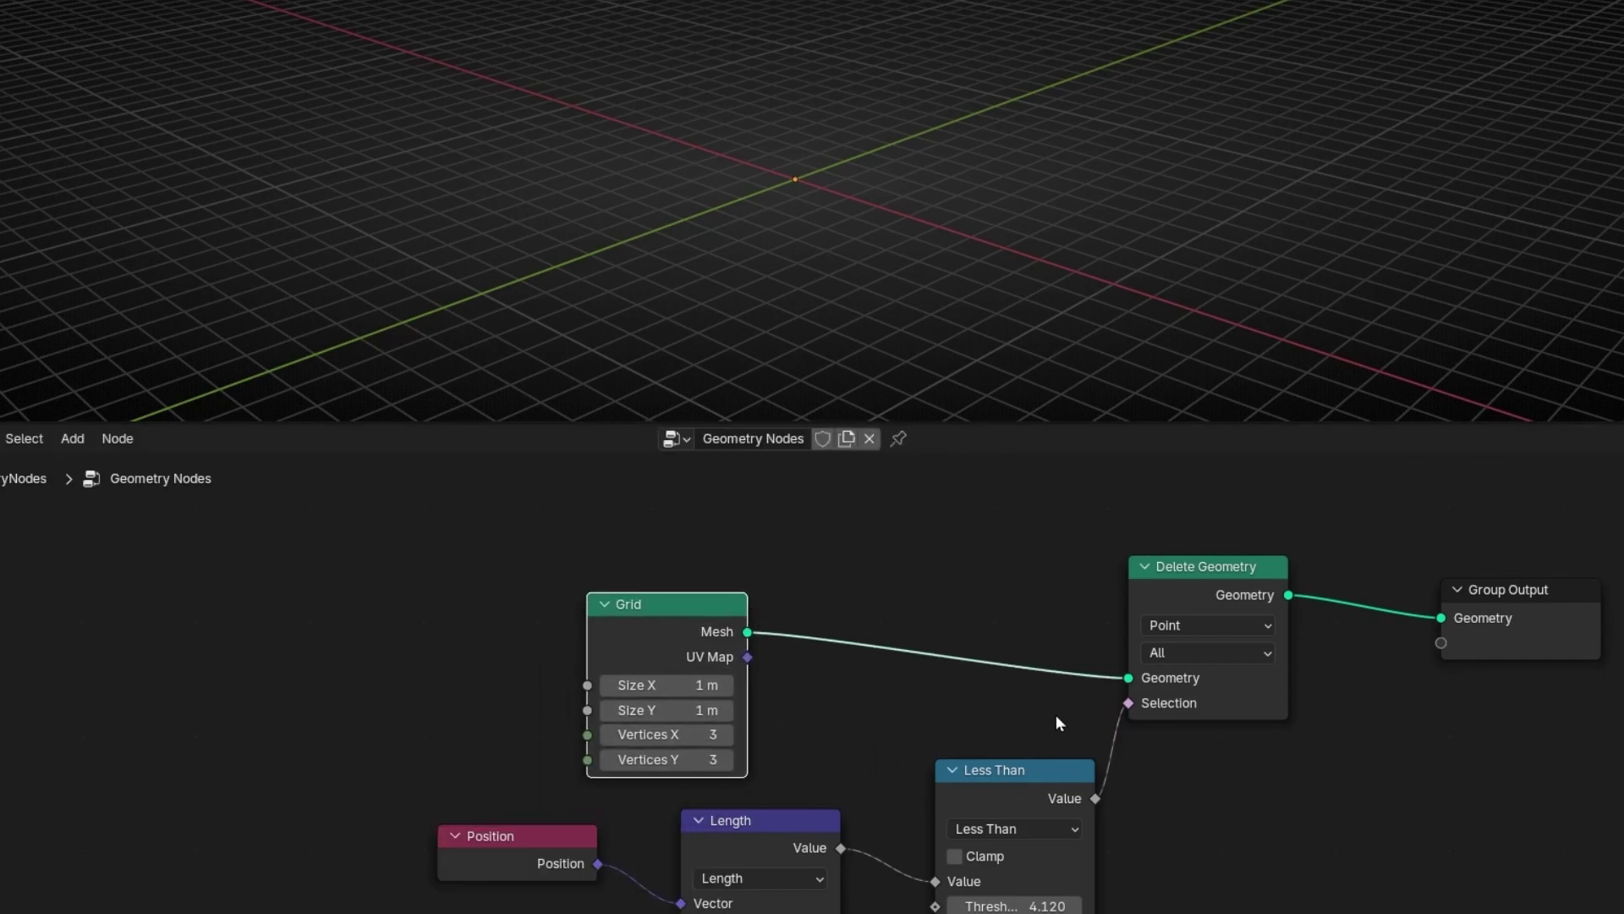
Mute the Delete Geometry node and set the Grid's X and Y size to 10.5 m, making room beside it
click(1193, 593)
key(m)
drag(663, 633, 592, 671)
Insert a Distribute Points on Faces node between the Grid and Delete Geometry nodes
key(shift+a)
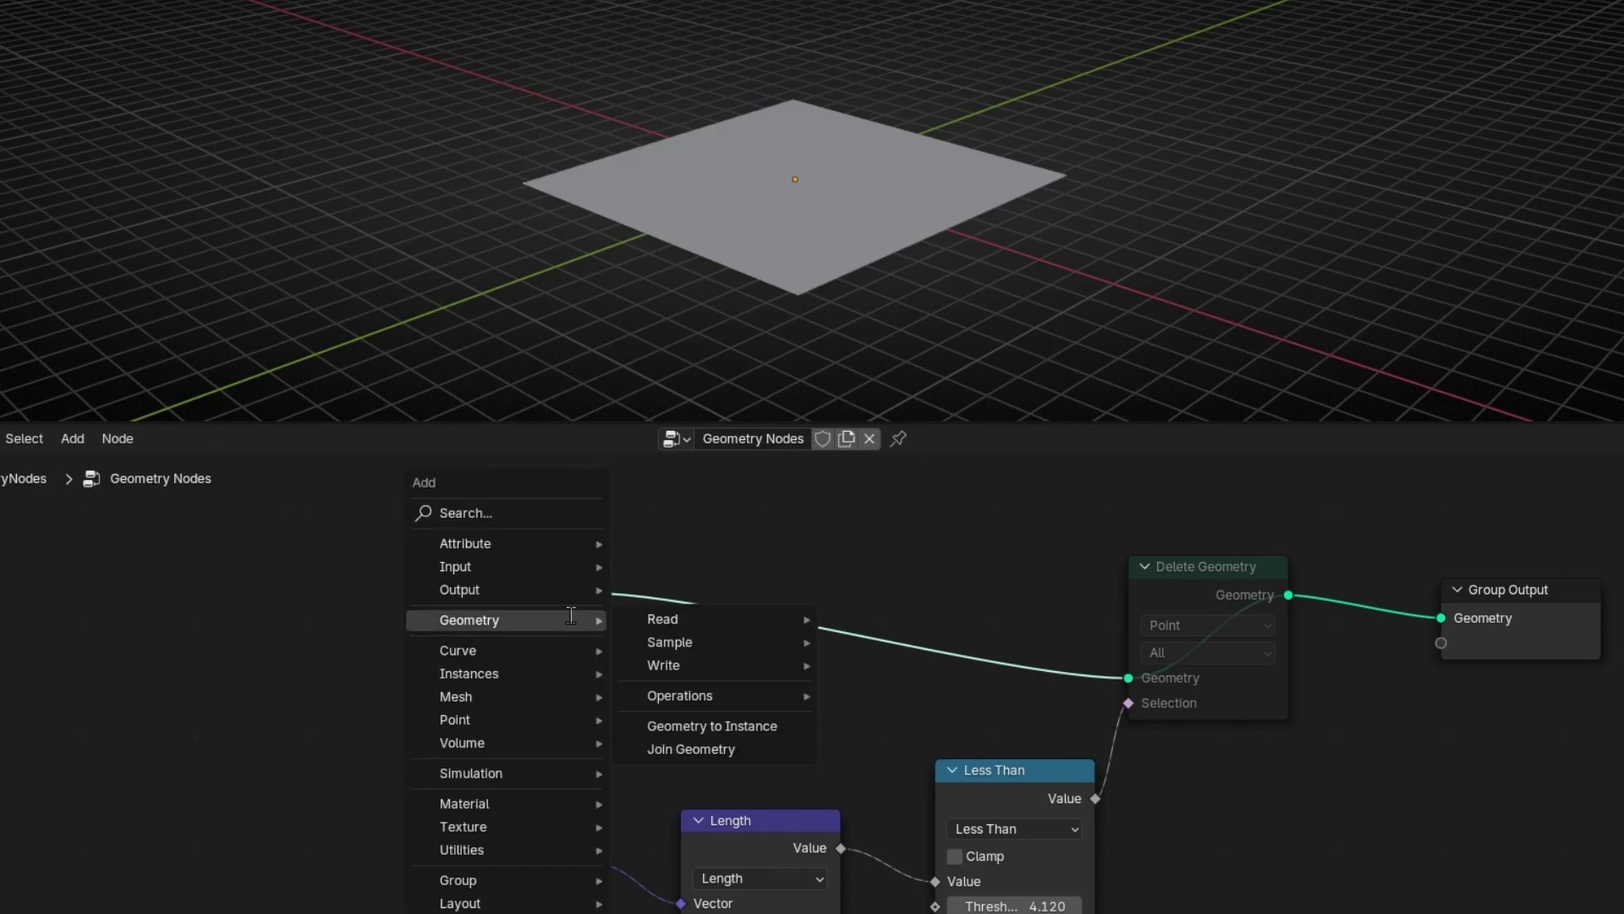
text(distr)
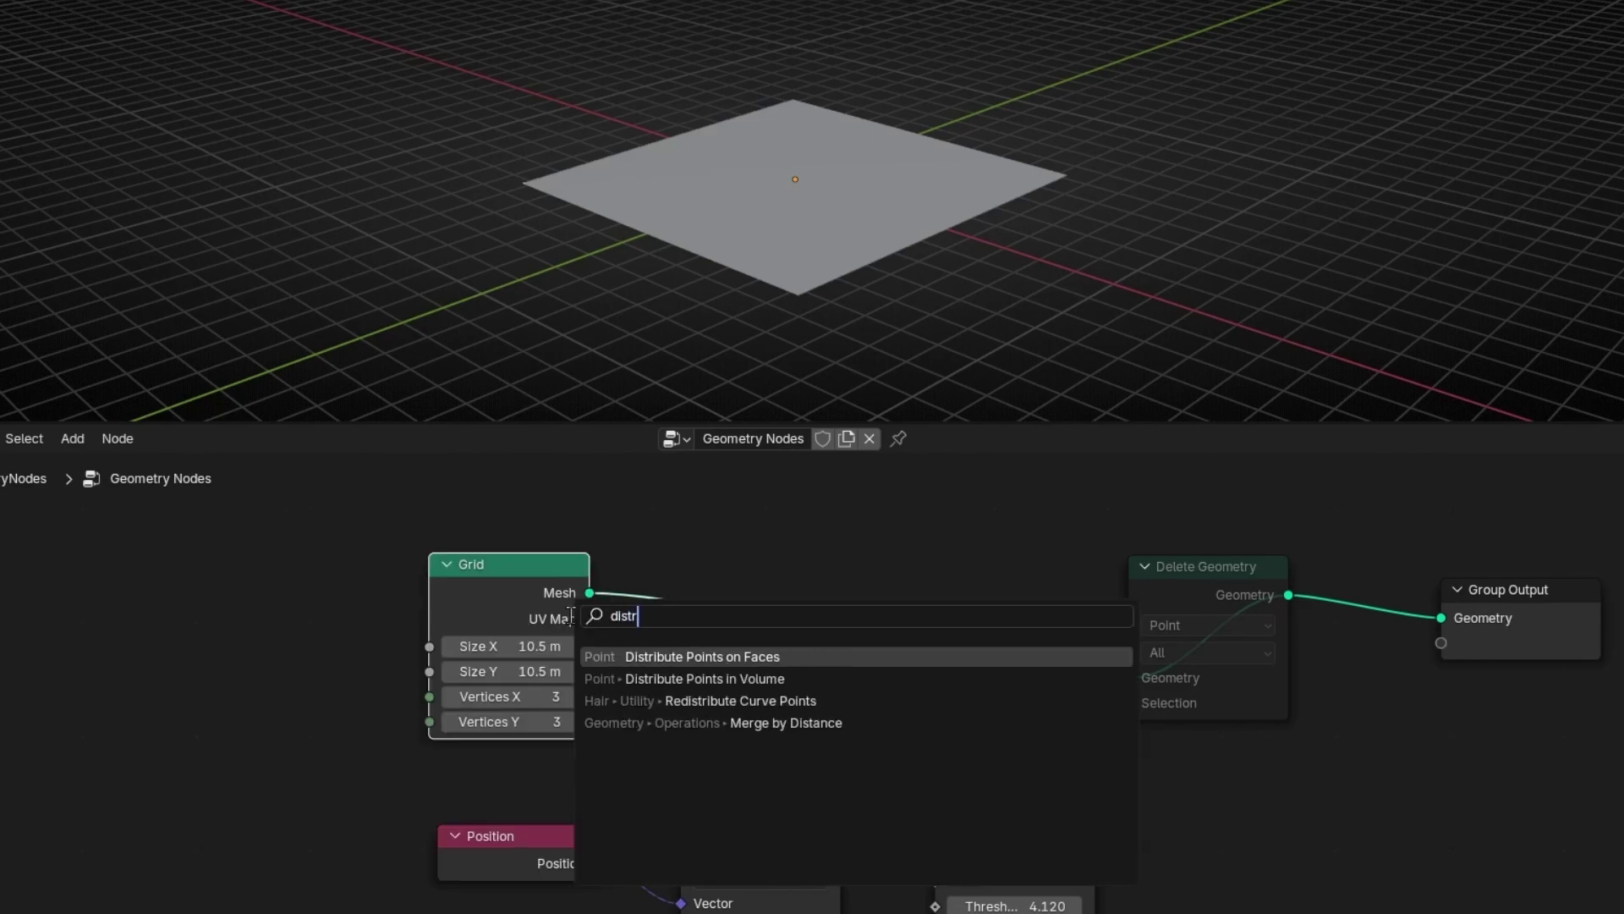
click(643, 653)
click(741, 578)
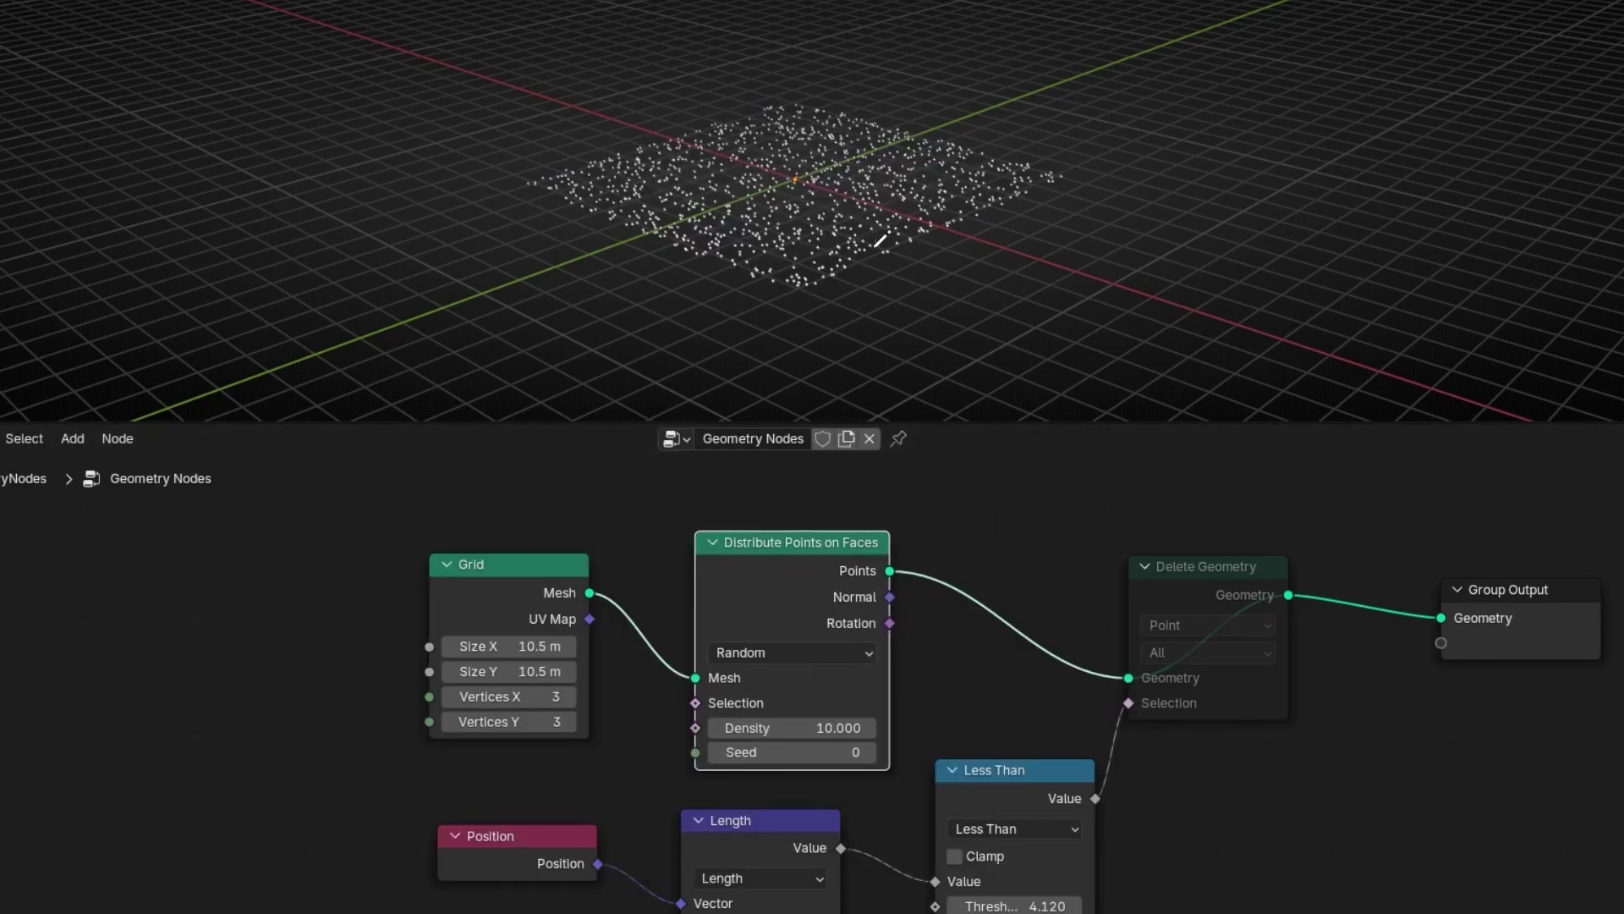
Draw widening annotation loops around the origin over the scattered points in the viewport
middle_drag(880, 241, 812, 228)
scroll(799, 224, up, 5)
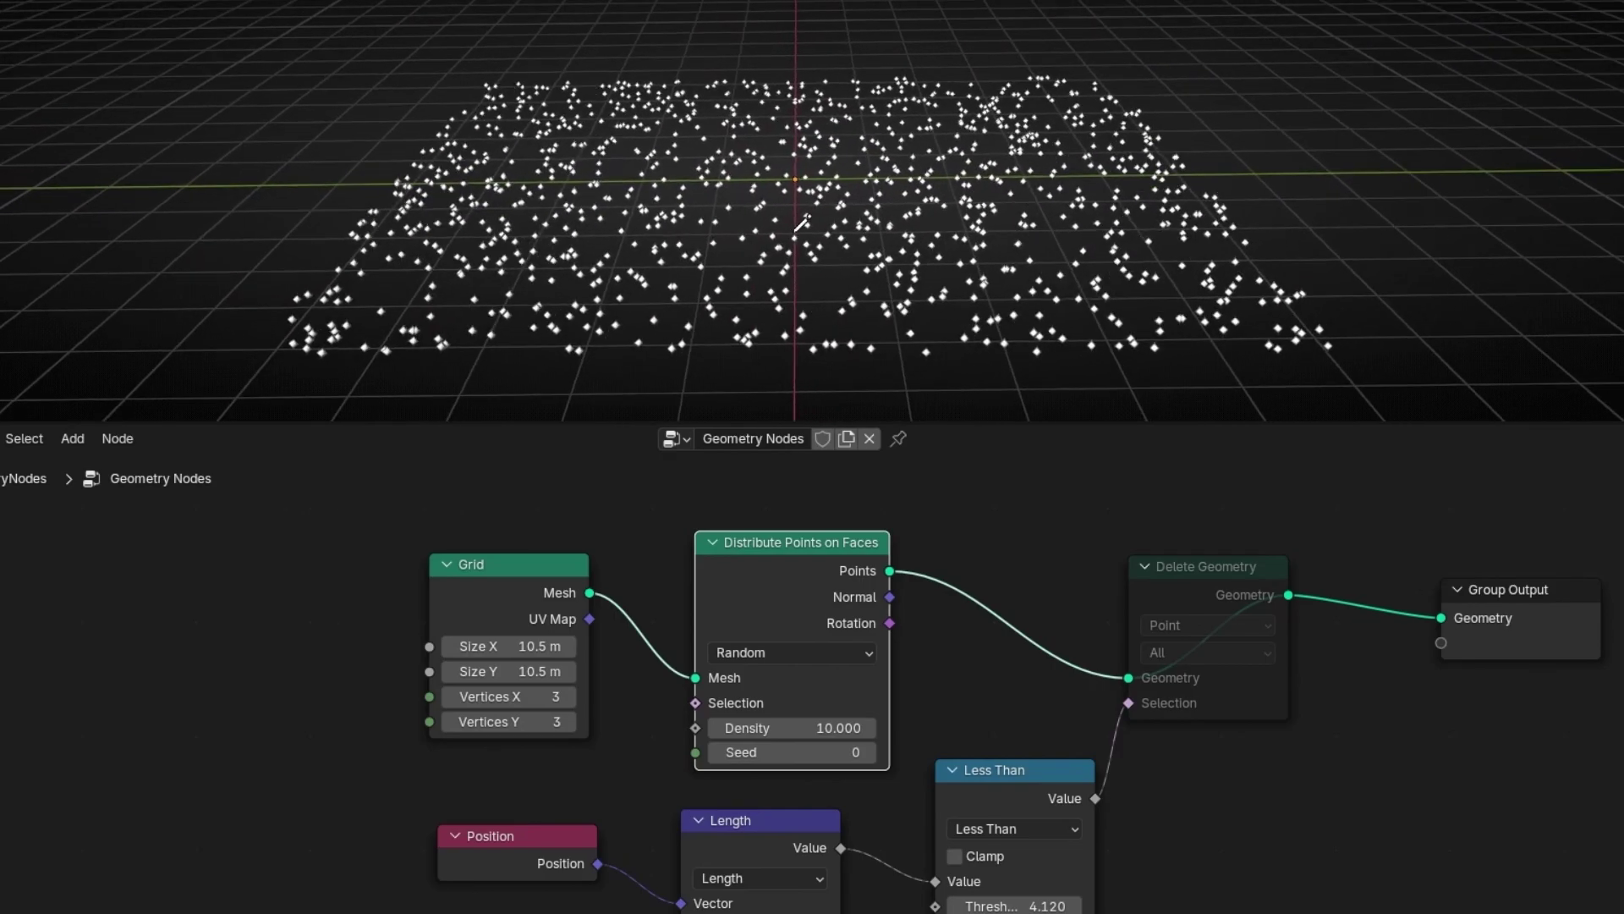
drag(836, 158, 750, 186)
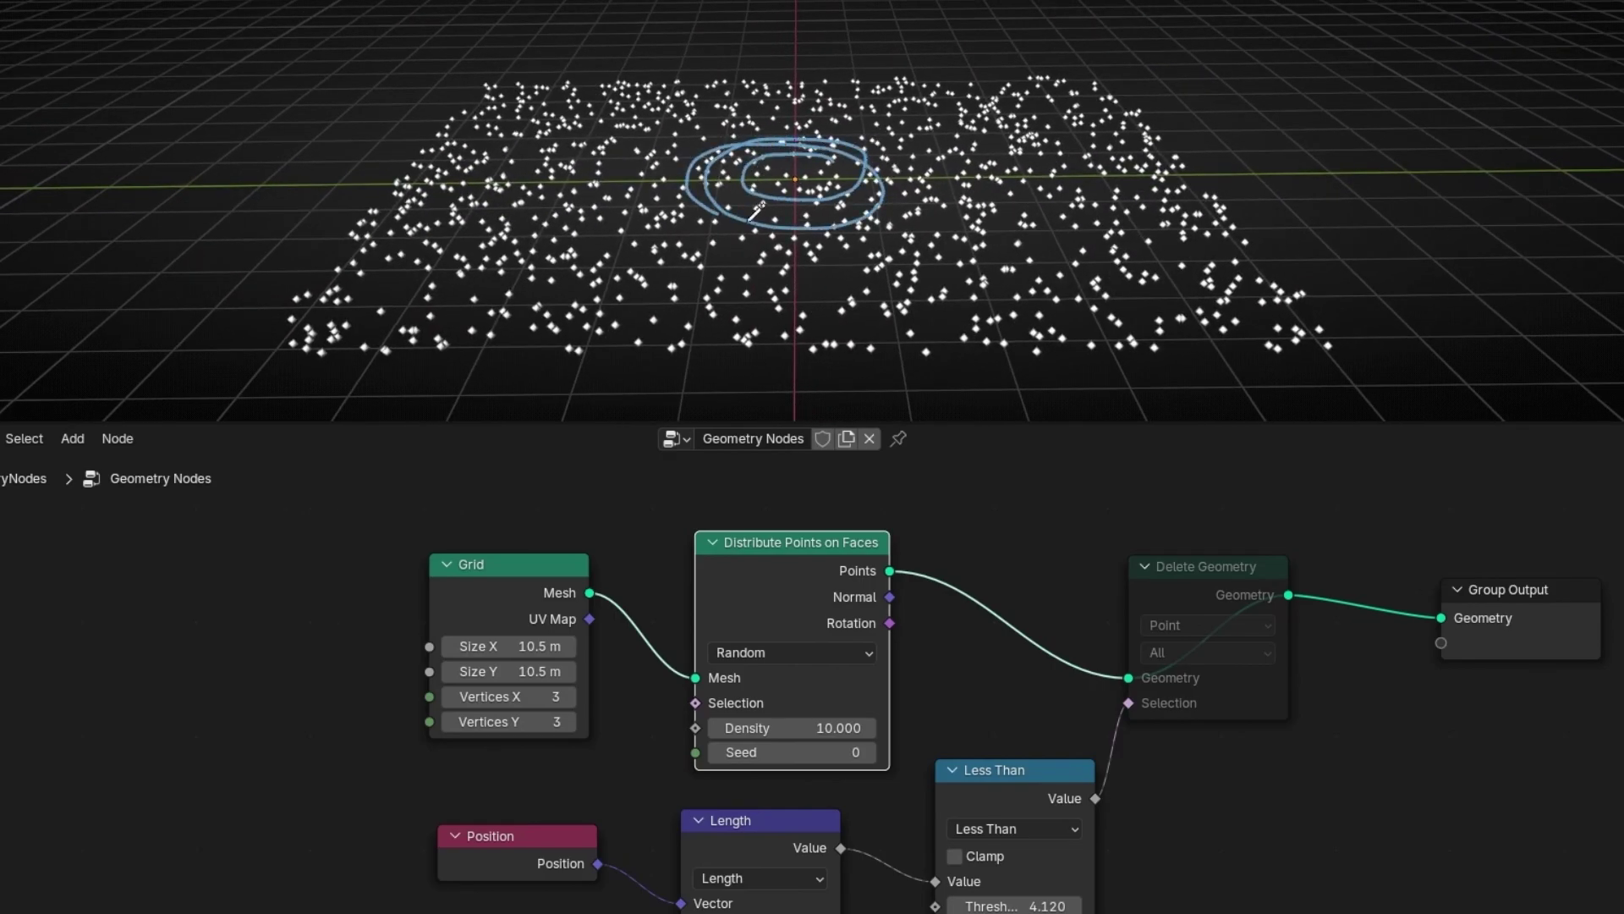
mouse_move(708, 108)
mouse_down()
mouse_move(836, 89)
mouse_move(981, 186)
mouse_move(719, 74)
mouse_up()
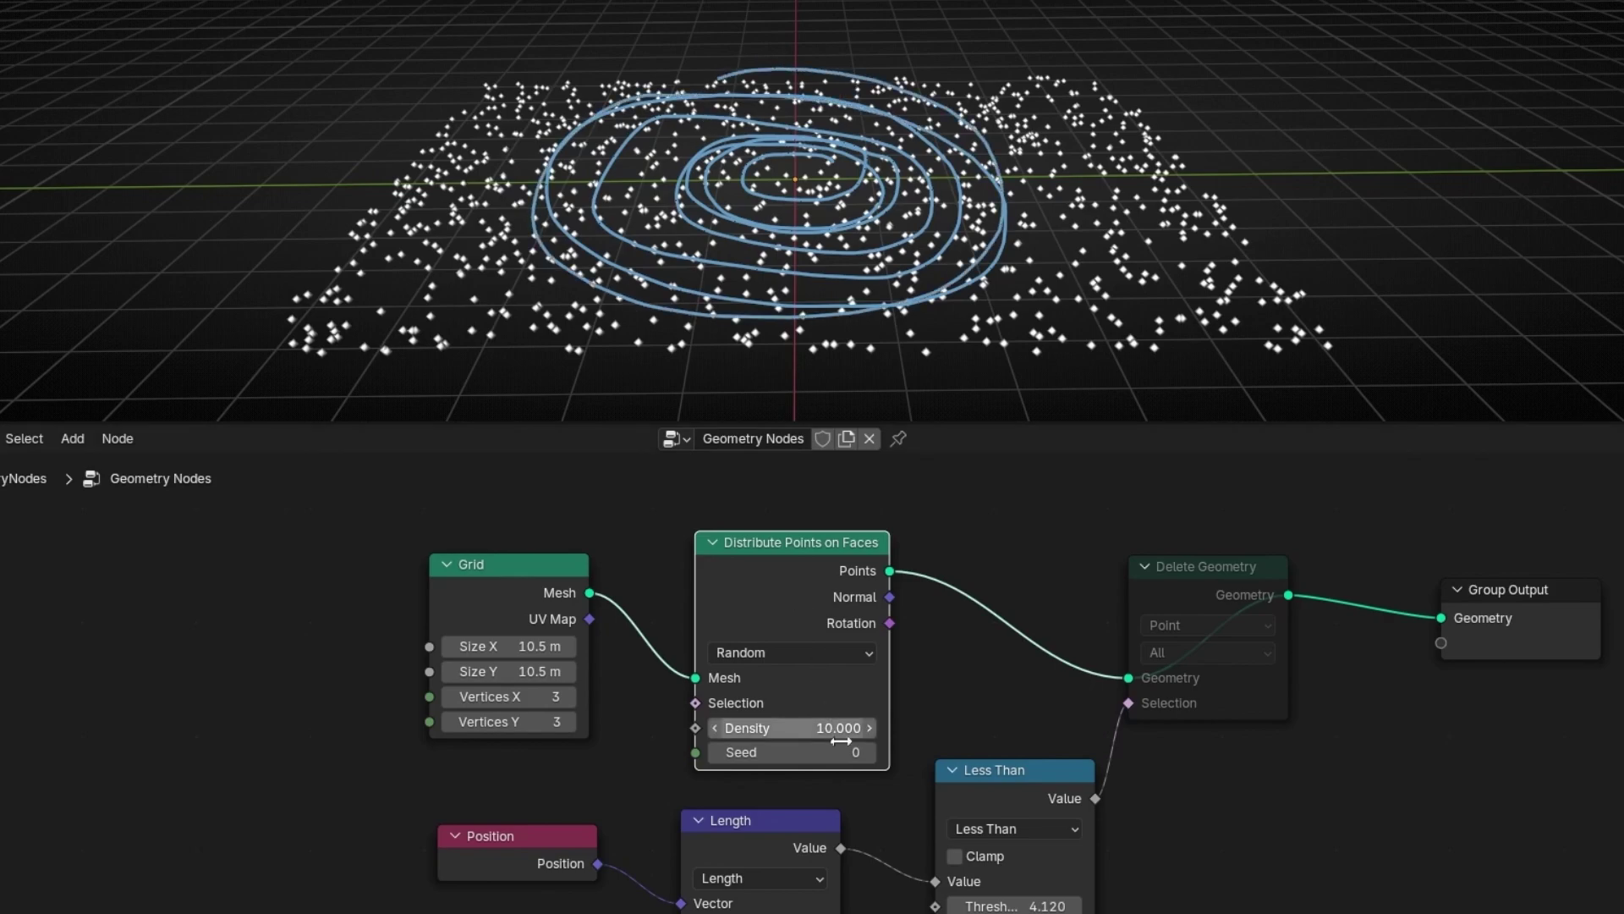
Unmute the Delete Geometry node and set the Less Than threshold to 0
click(1174, 597)
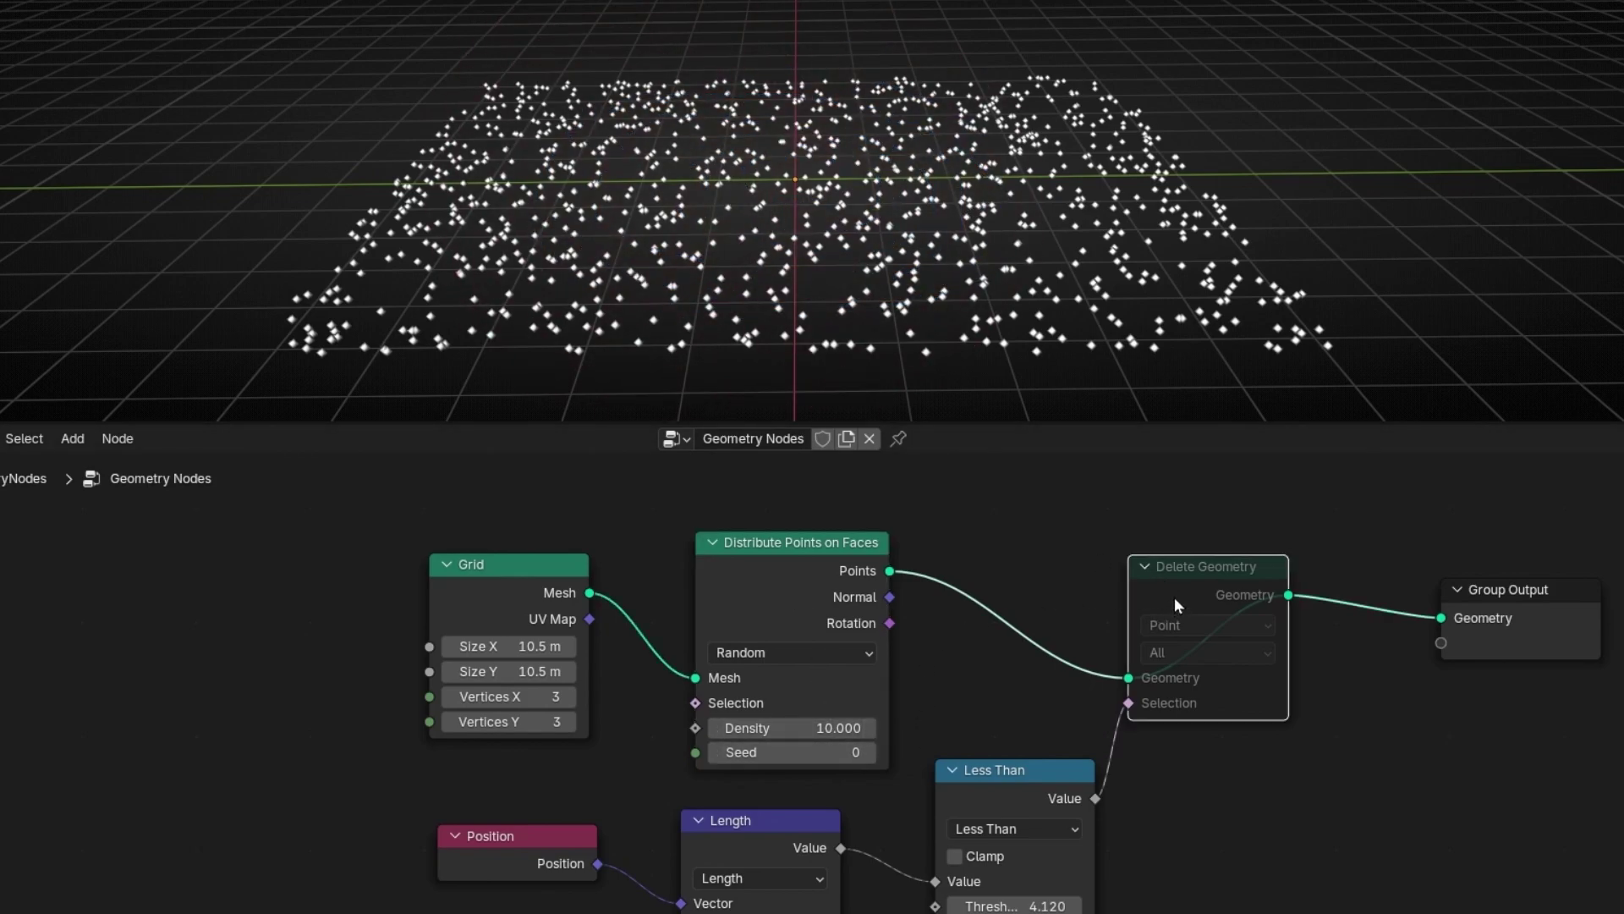
key(m)
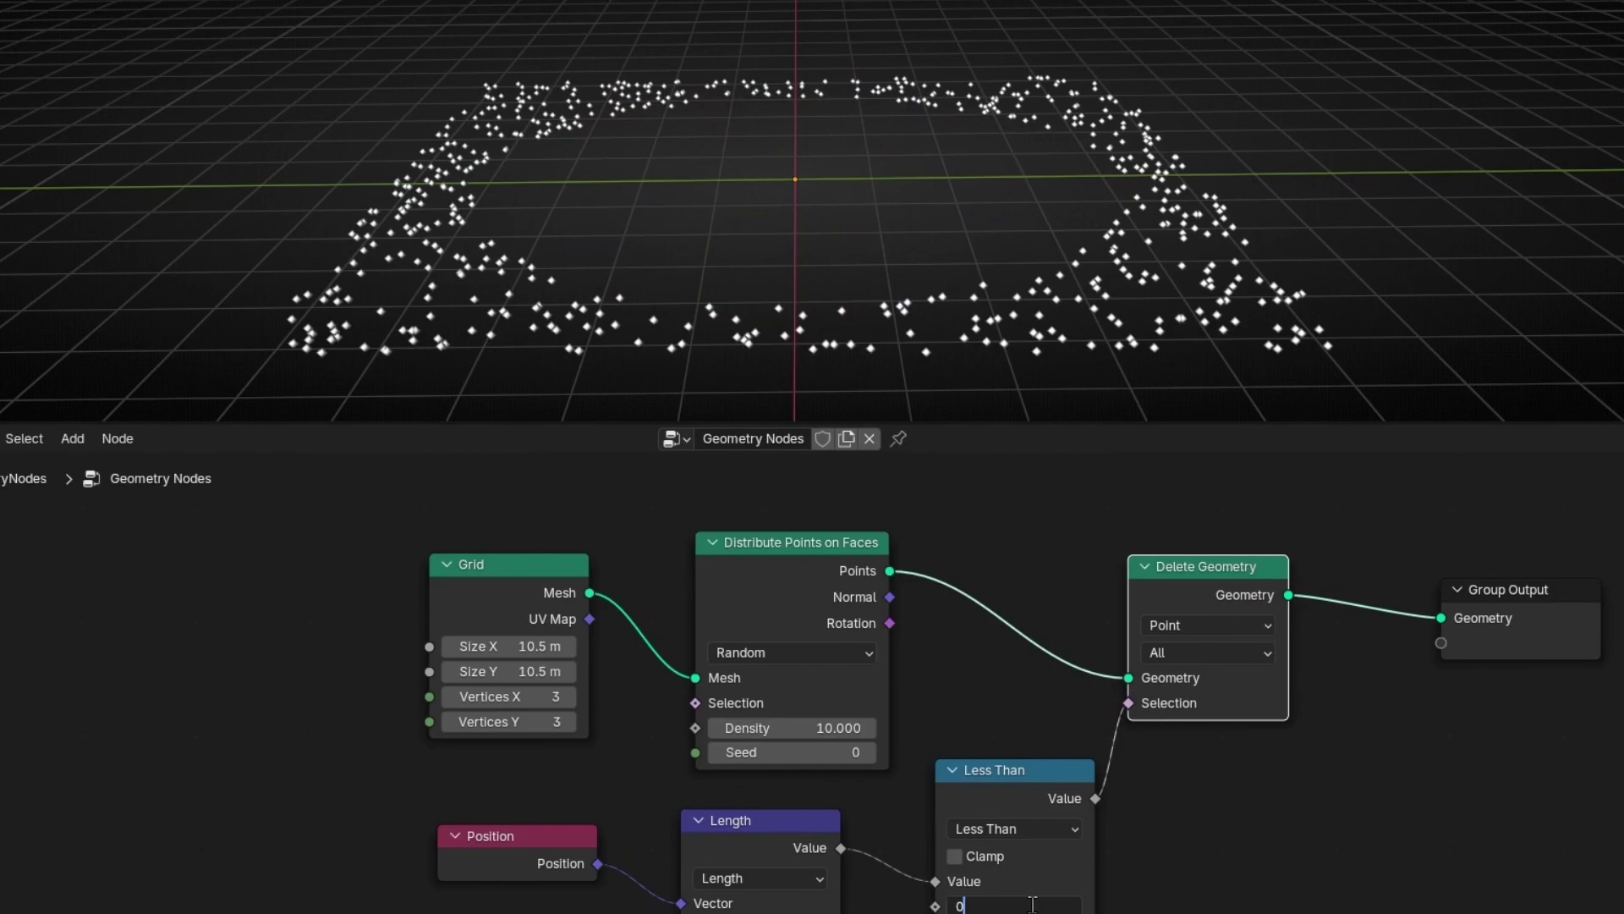
key(Return)
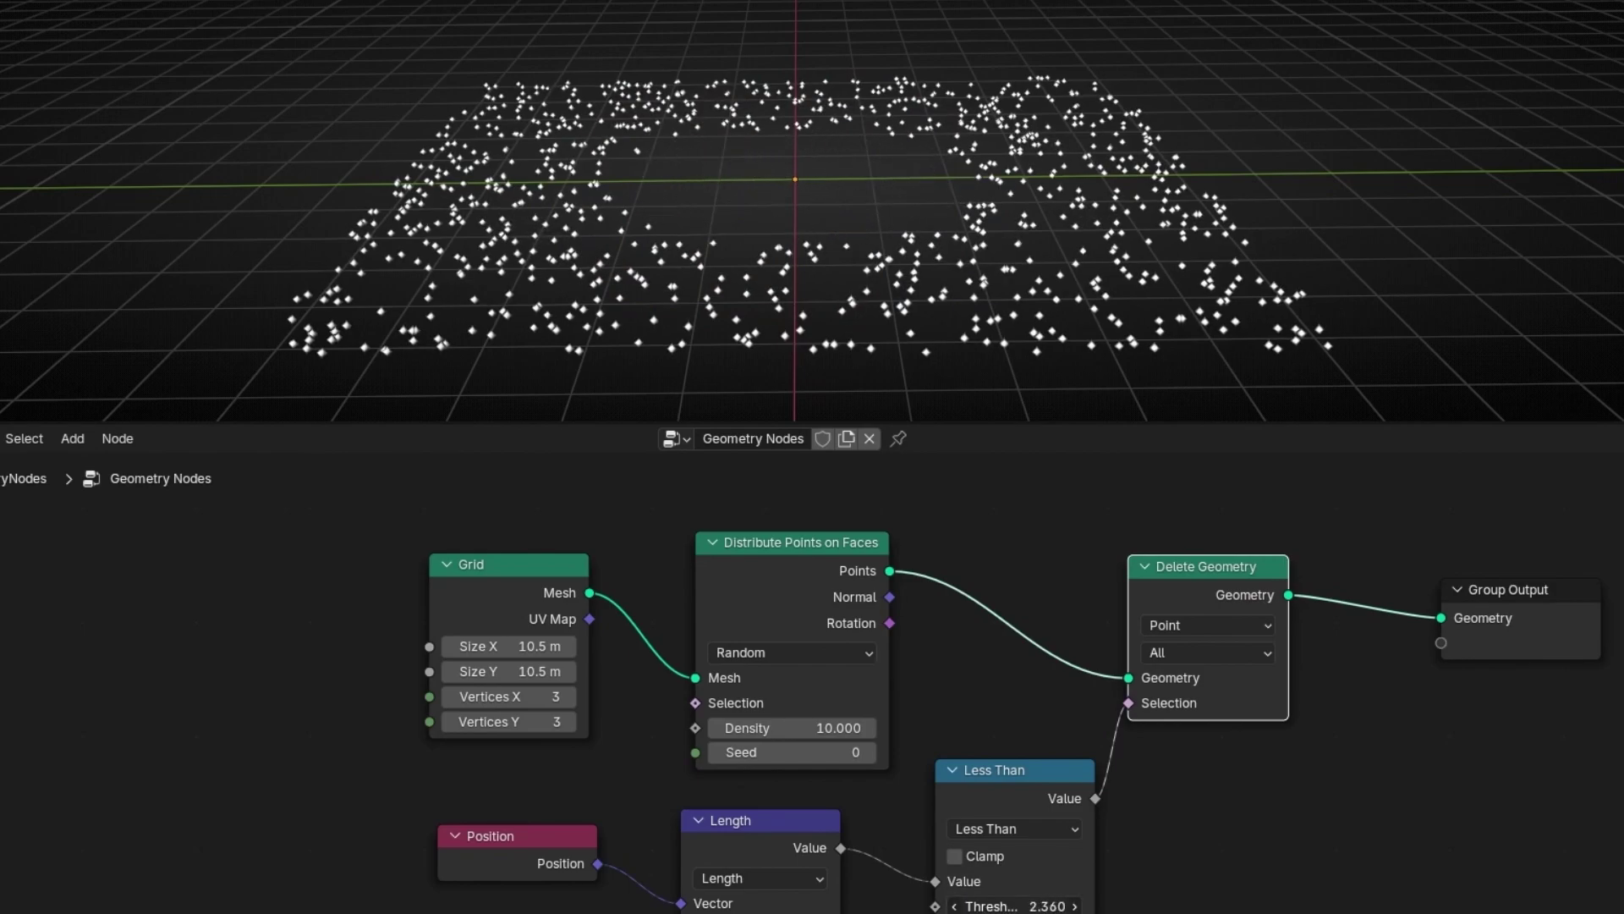
Raise the Less Than threshold to 8.9 and switch the comparison to Greater Than
drag(1016, 905, 1060, 904)
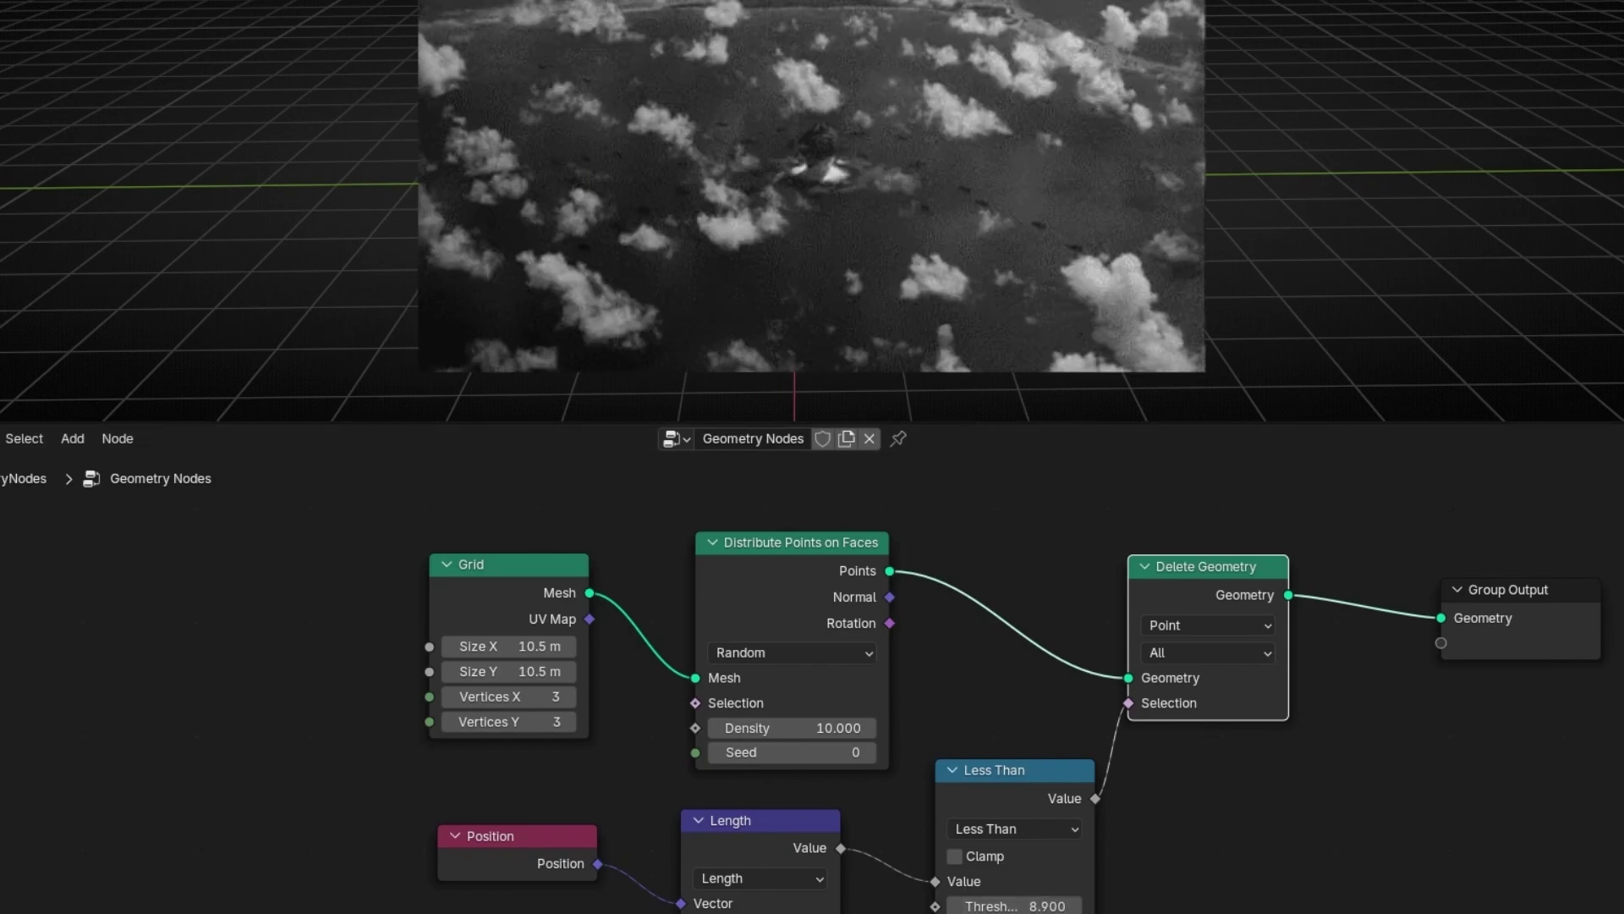
click(995, 827)
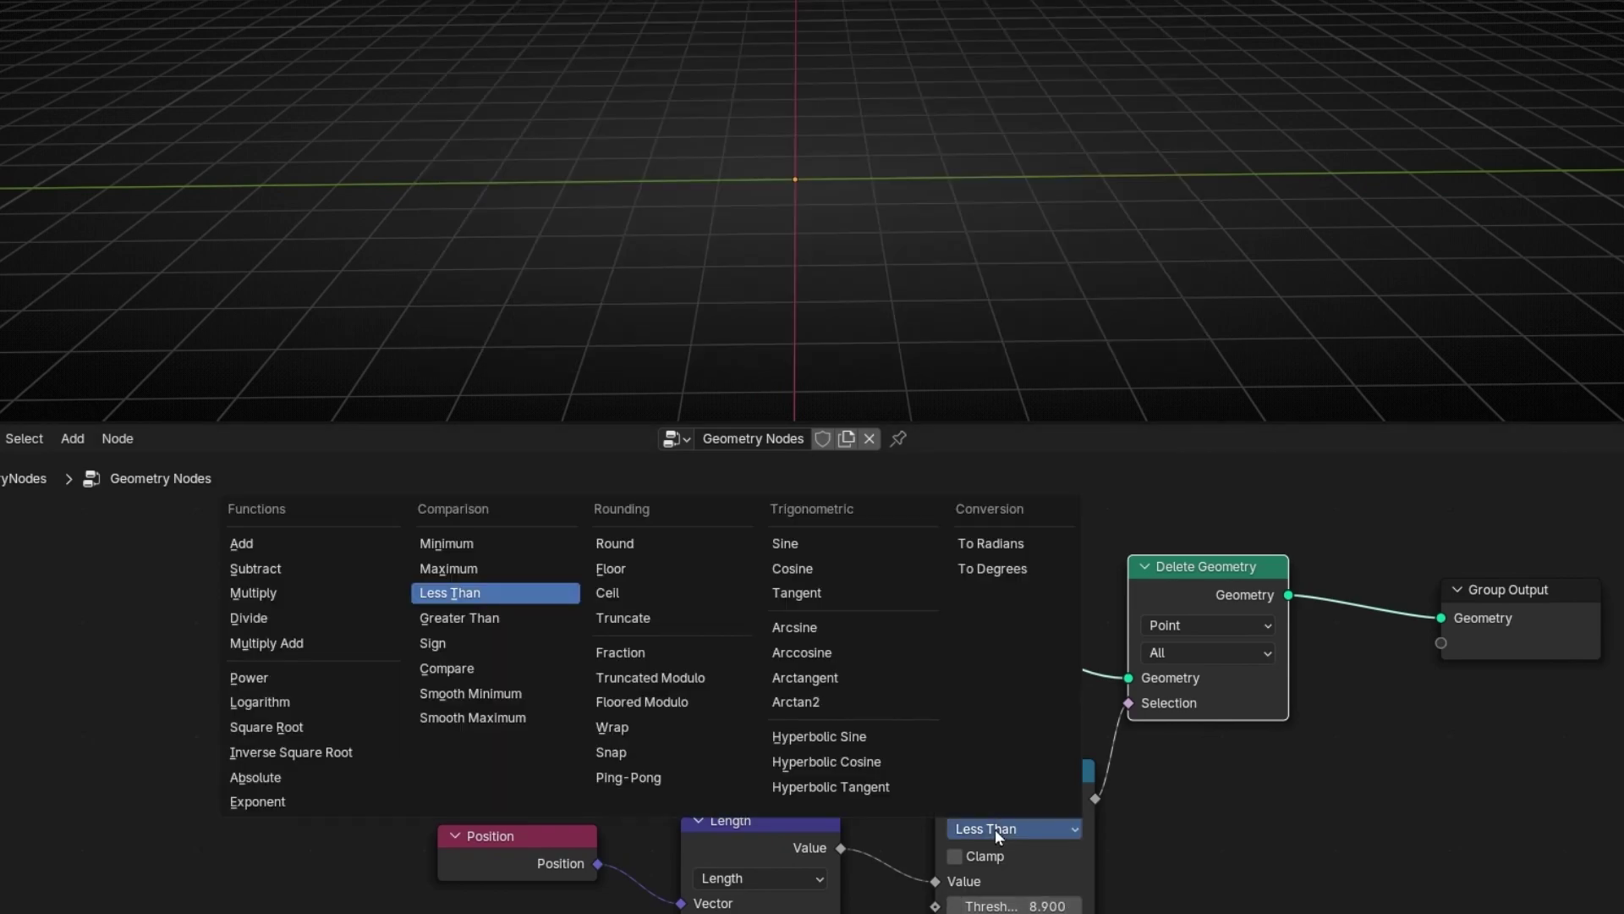
click(470, 616)
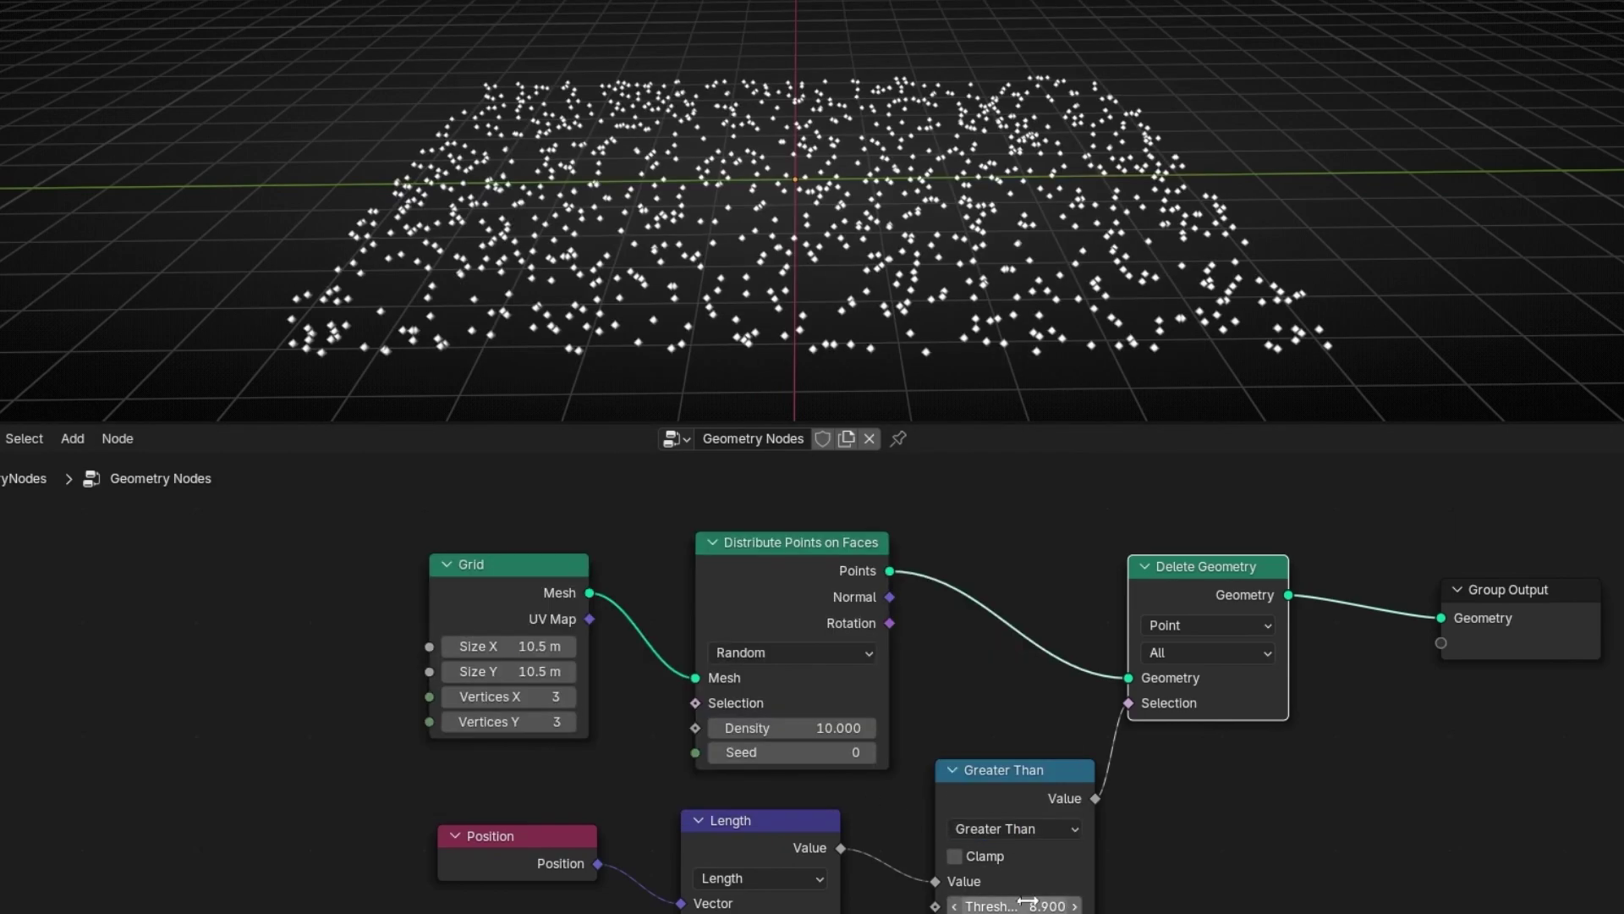
Lower the Greater Than threshold close to zero and bring it back up to 4.81 for a disc of points
drag(1015, 906, 960, 906)
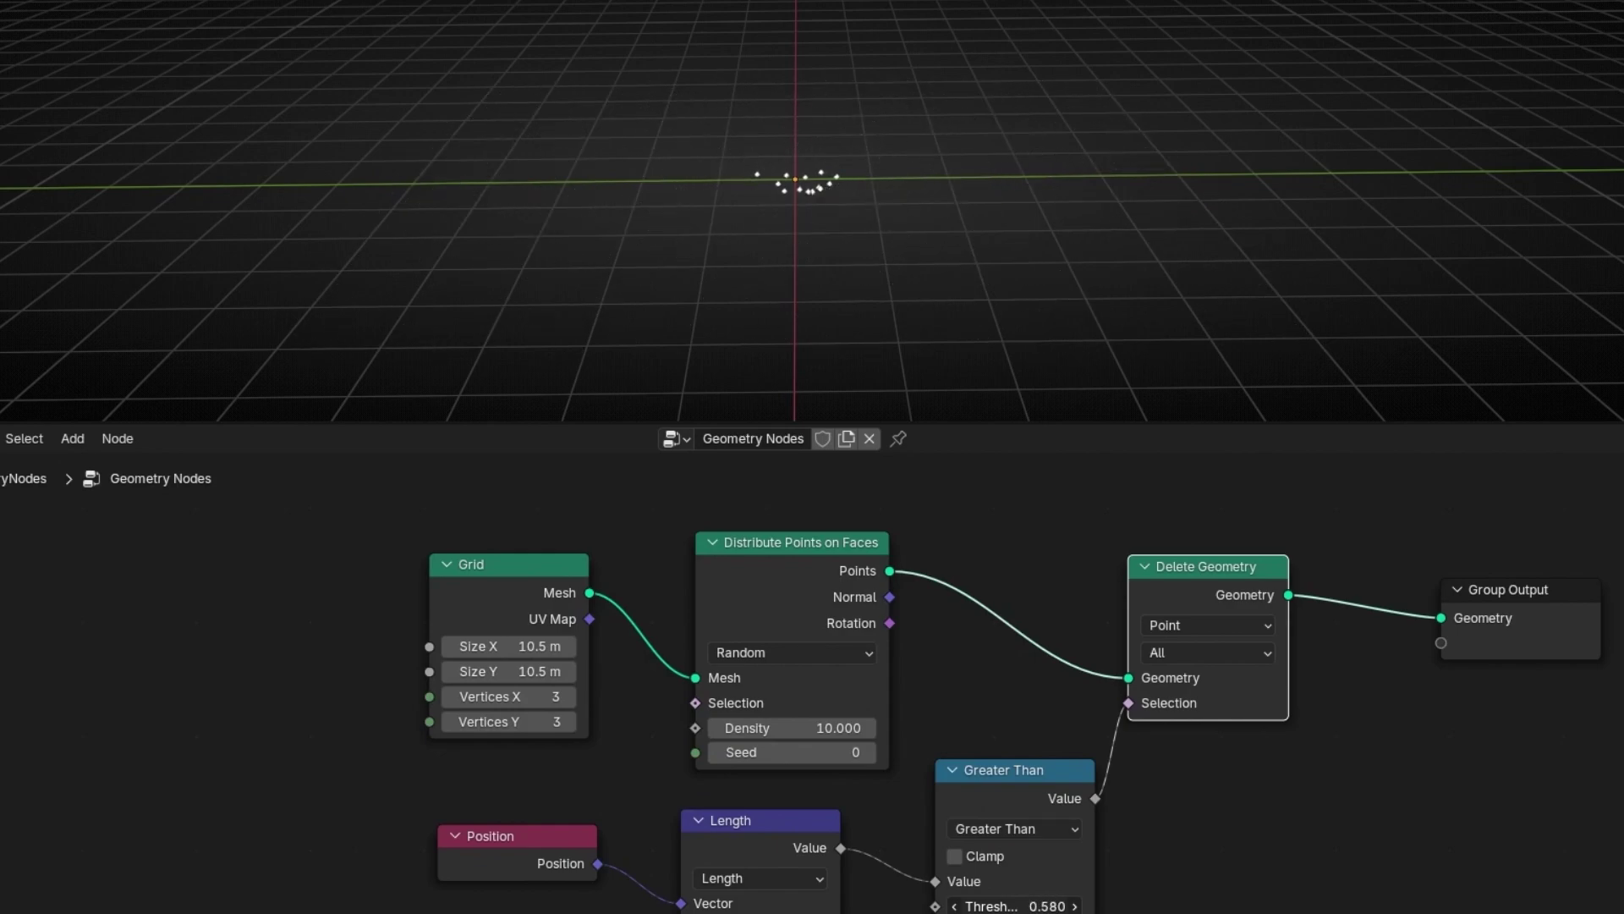
key(Return)
mouse_move(1015, 905)
mouse_down()
mouse_move(1067, 905)
mouse_move(1014, 905)
mouse_move(1045, 905)
mouse_up()
middle_drag(825, 288, 824, 327)
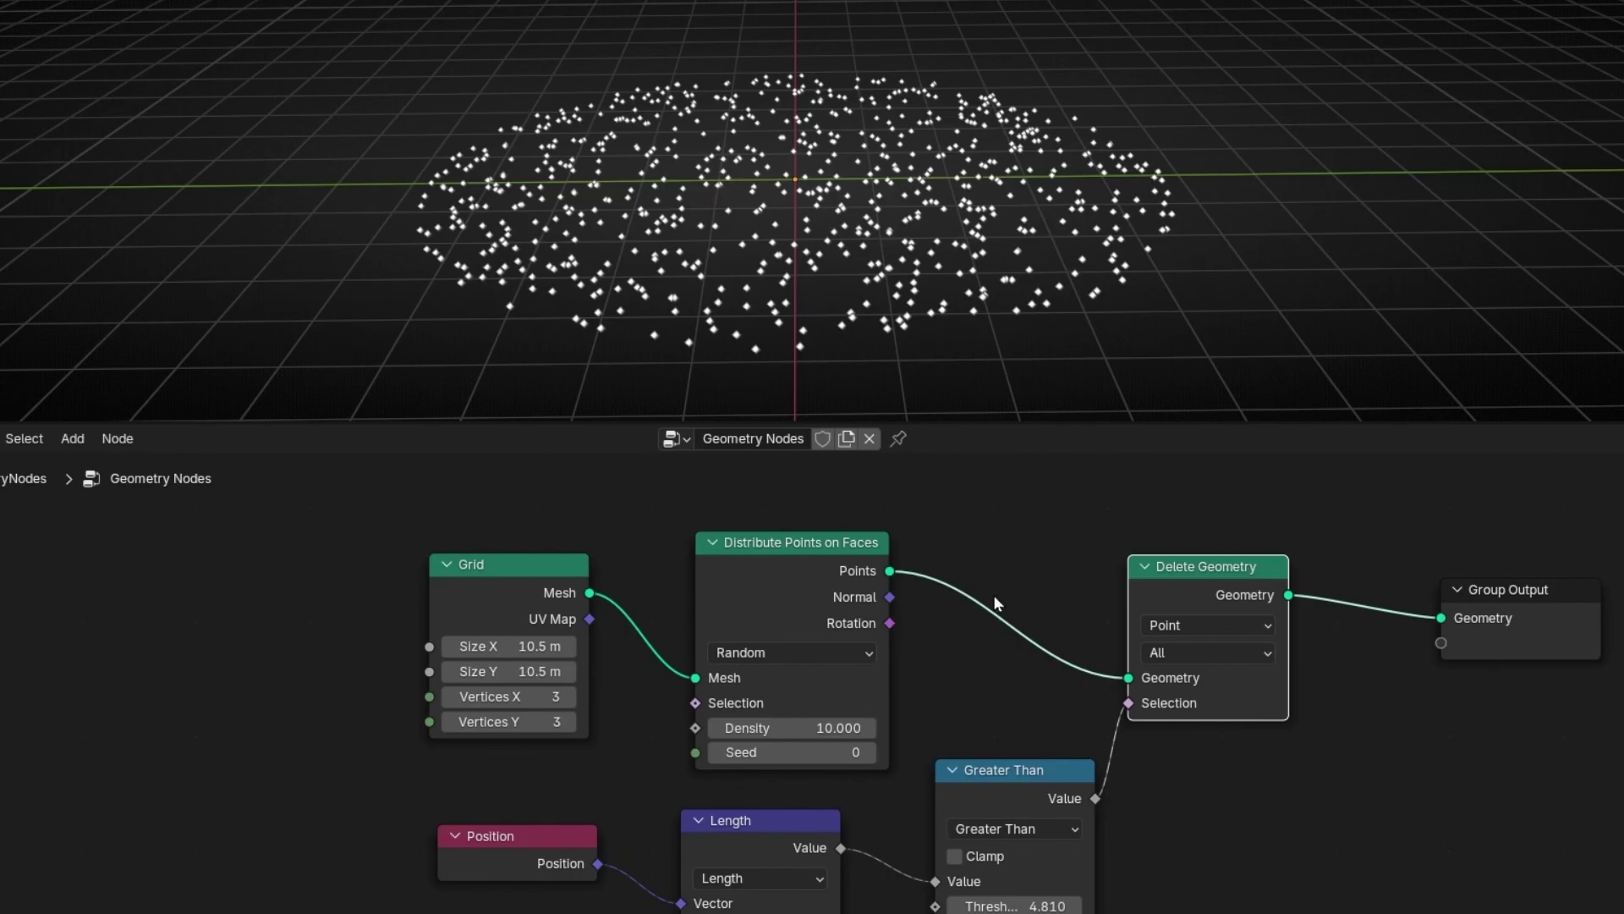